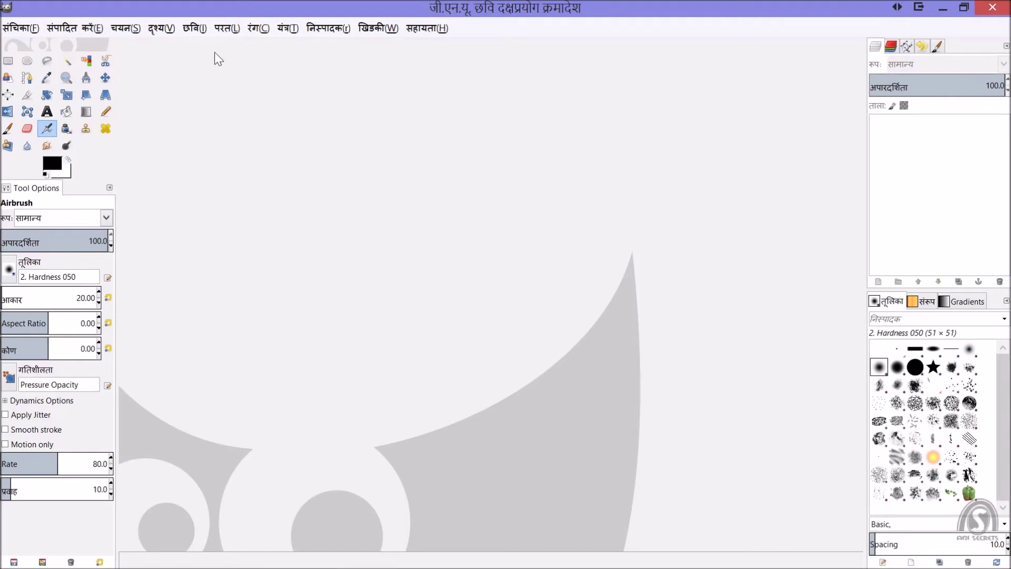
- Create a new blank 800×600 image from the 800x600 template
left_click(34, 29)
left_click(43, 49)
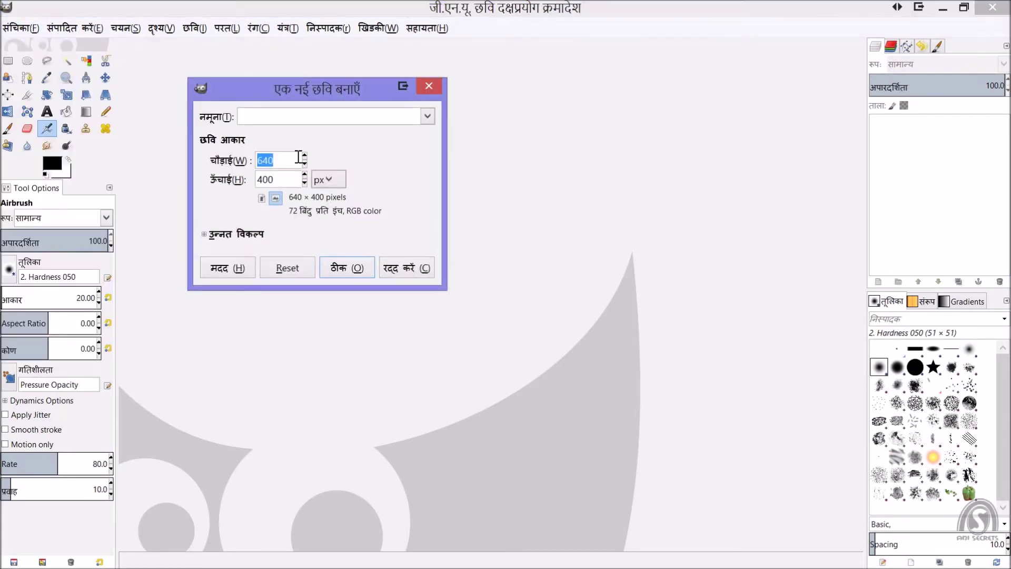
left_click(306, 115)
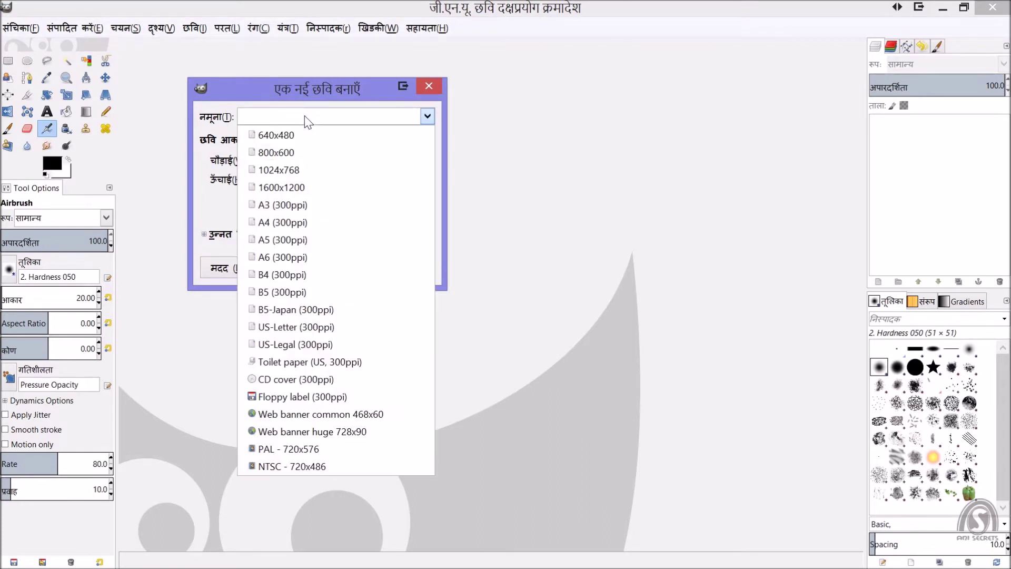
left_click(265, 154)
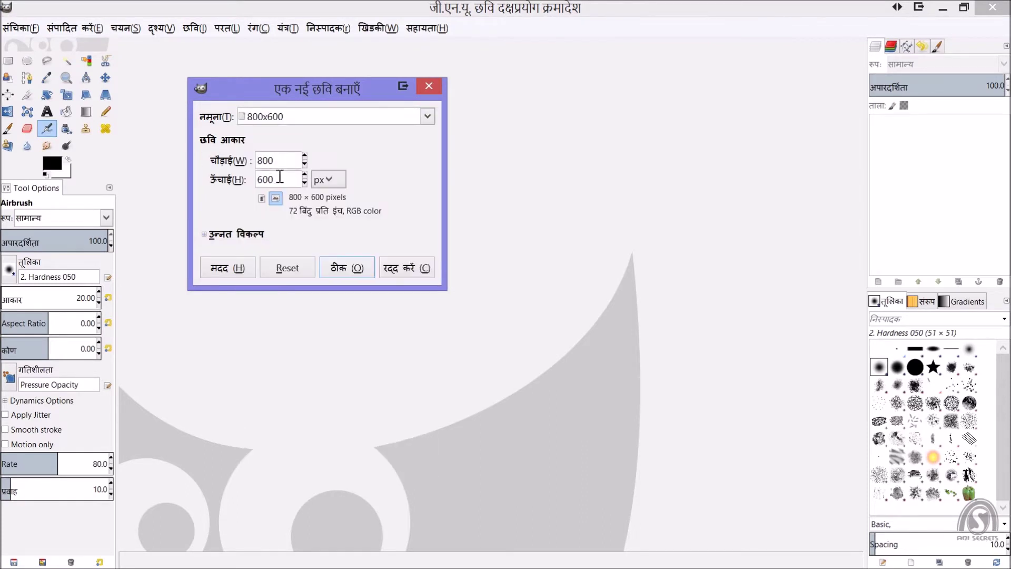
left_click(329, 269)
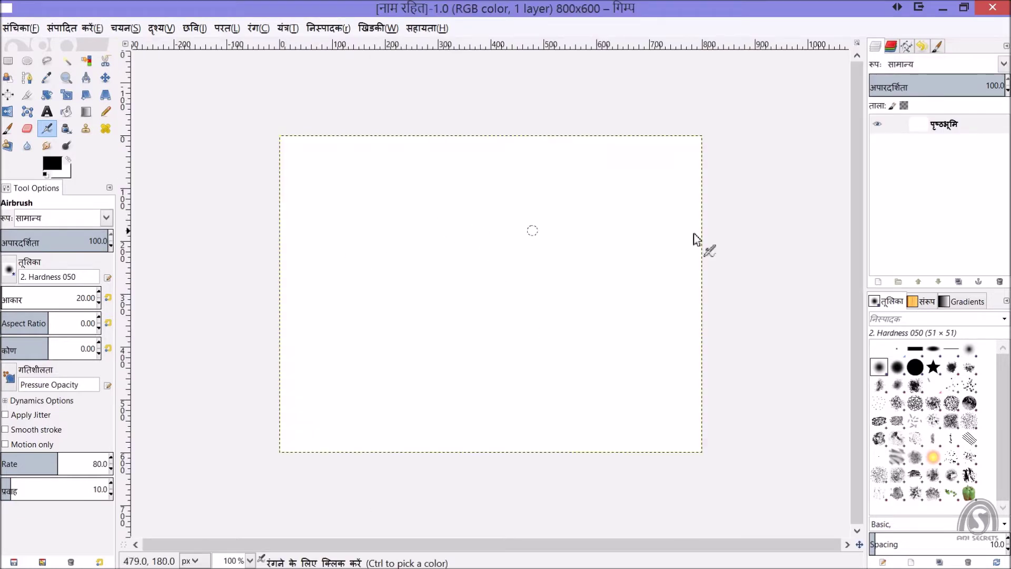
left_click(883, 285)
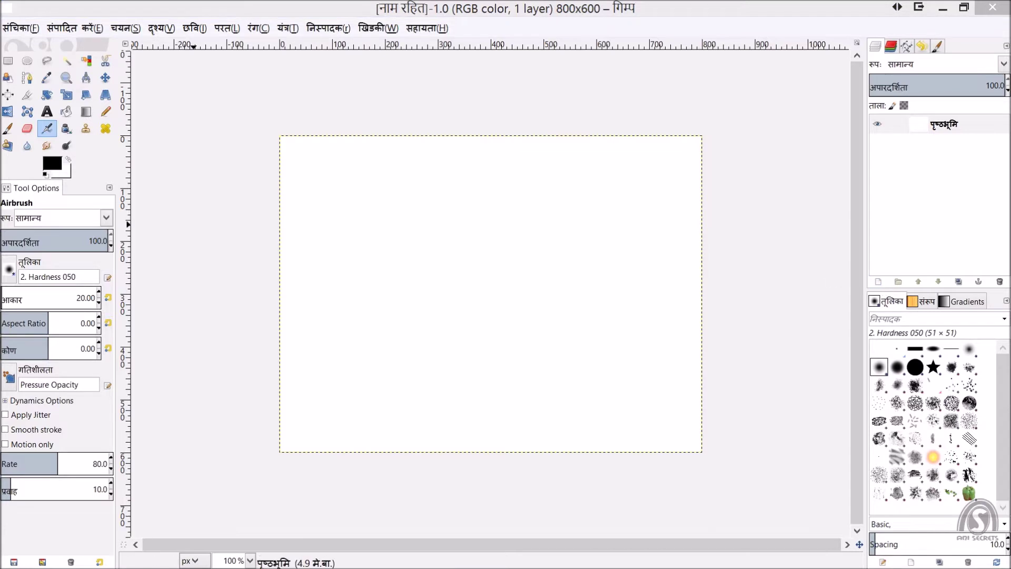
- Add a transparent layer and set the foreground colour to dark red 811e1e
left_click(196, 314)
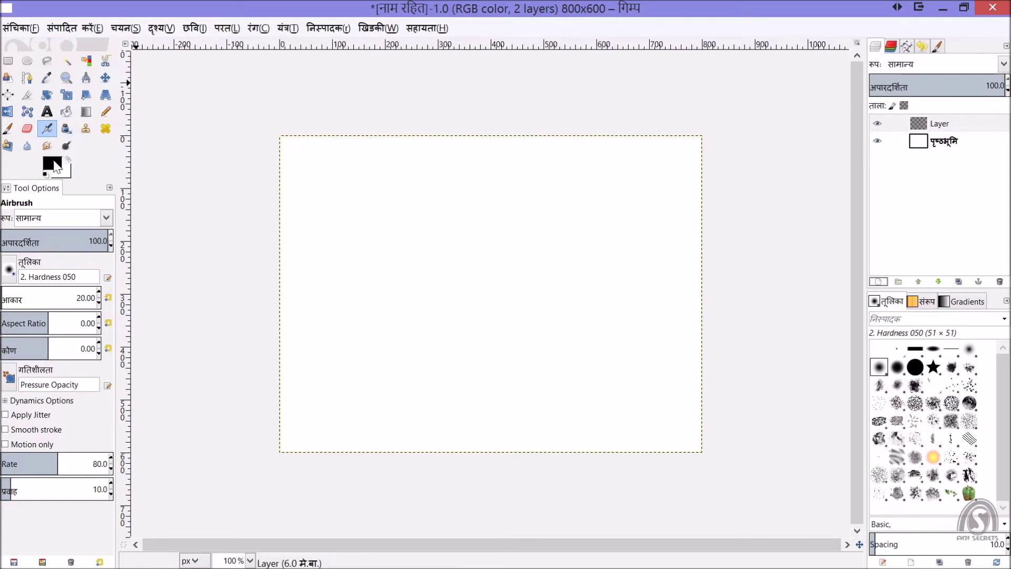
left_click(53, 165)
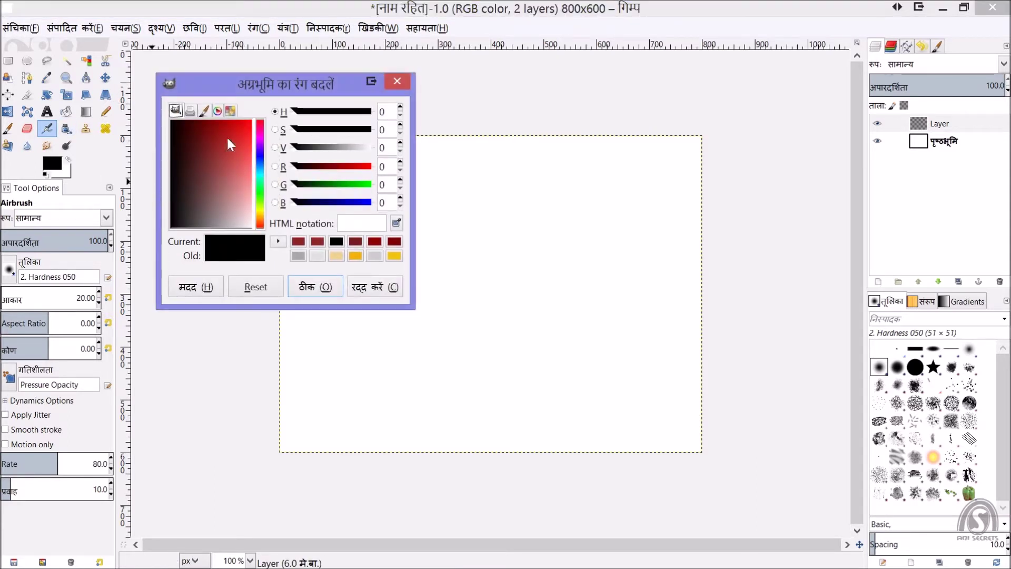
left_click_drag(213, 140, 211, 148)
left_click(304, 288)
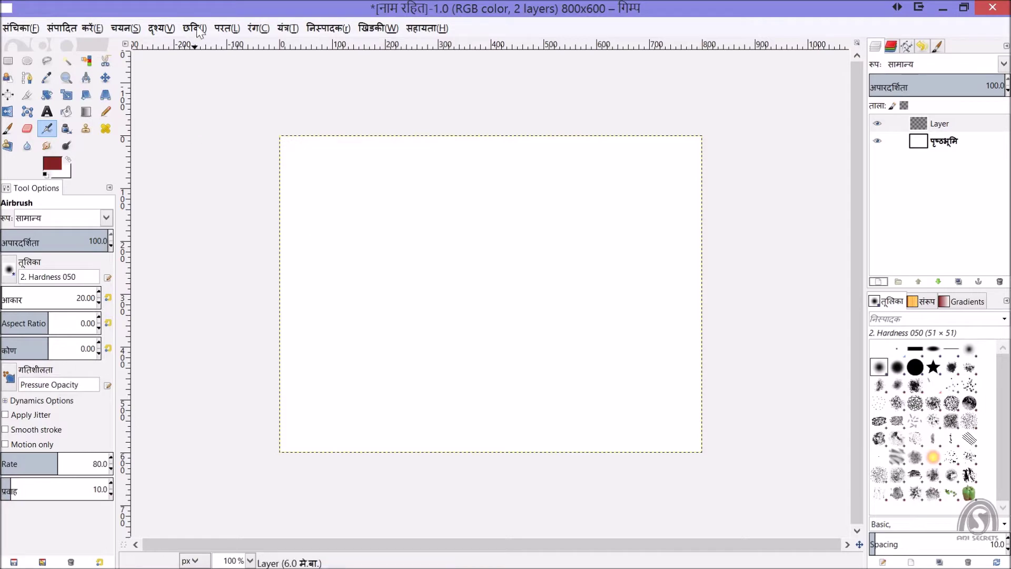
left_click(161, 29)
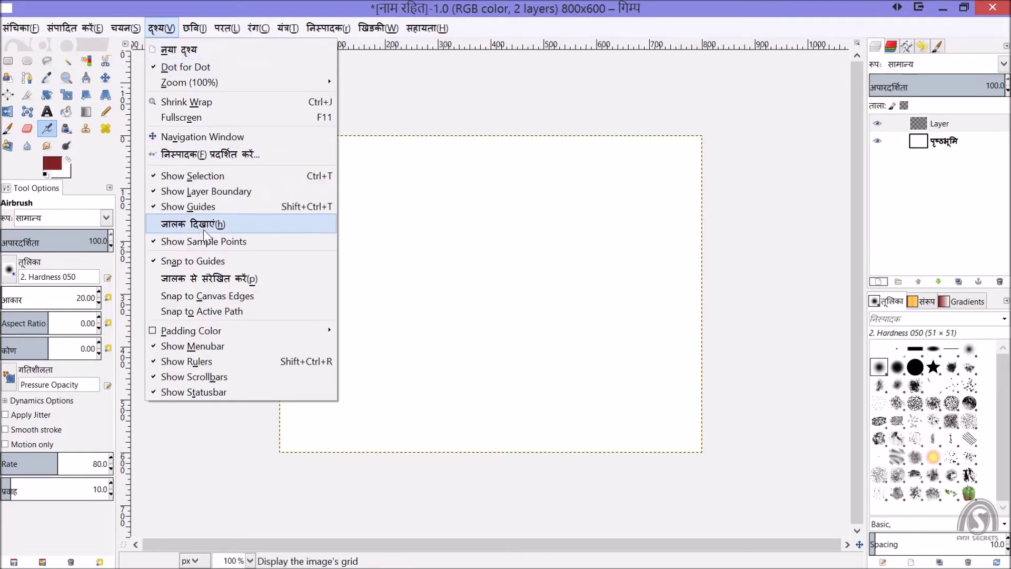
- Show the canvas grid with Snap to Grid enabled, zoomed in to 200%
left_click(188, 227)
left_click(163, 29)
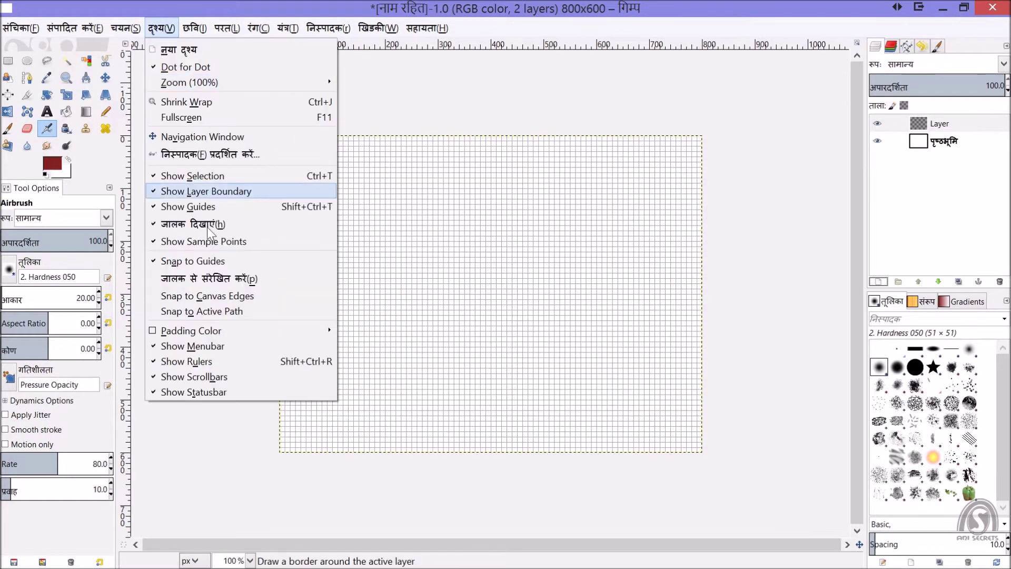
left_click(185, 280)
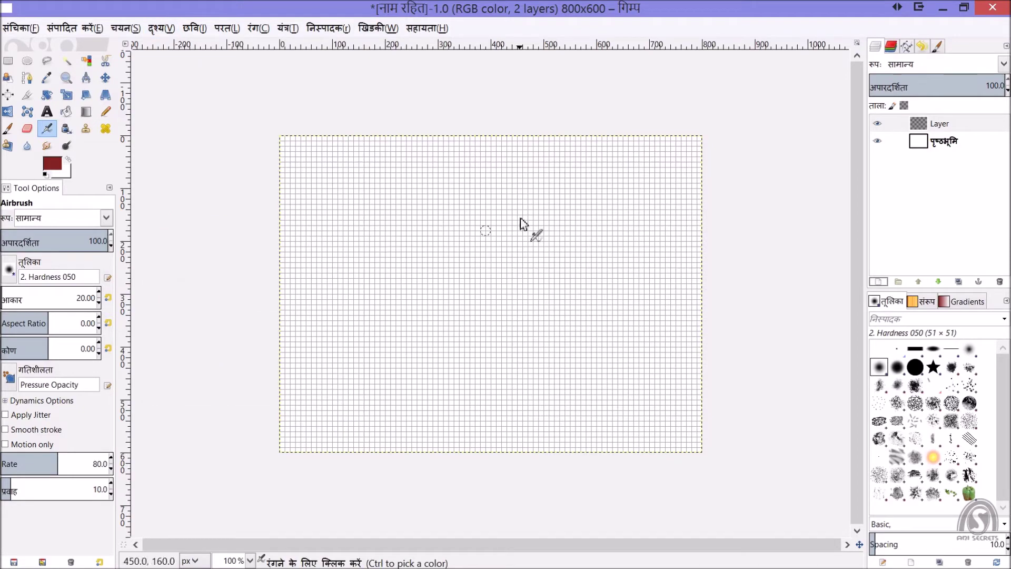
scroll(425, 193, "up", 2)
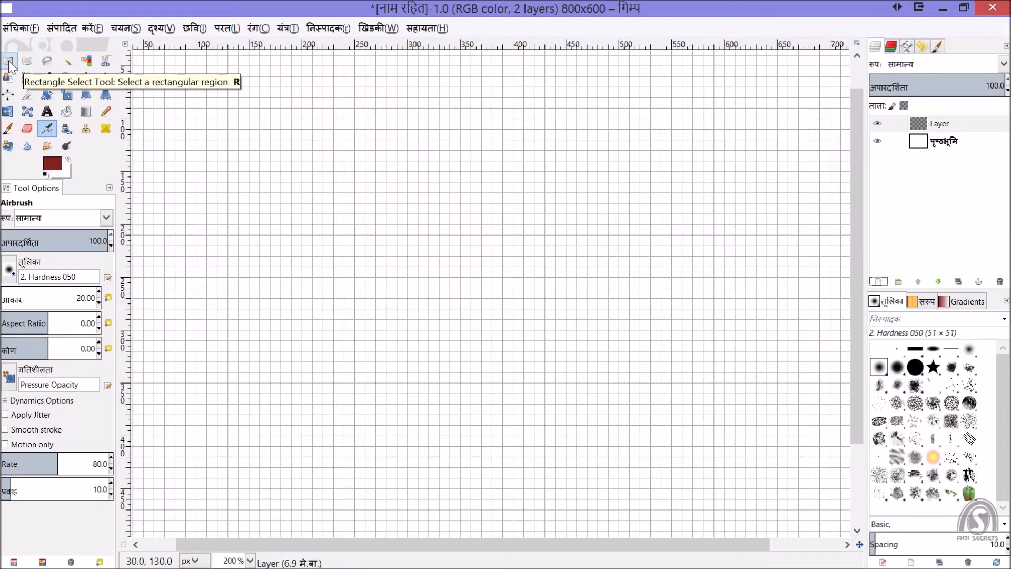
left_click(8, 61)
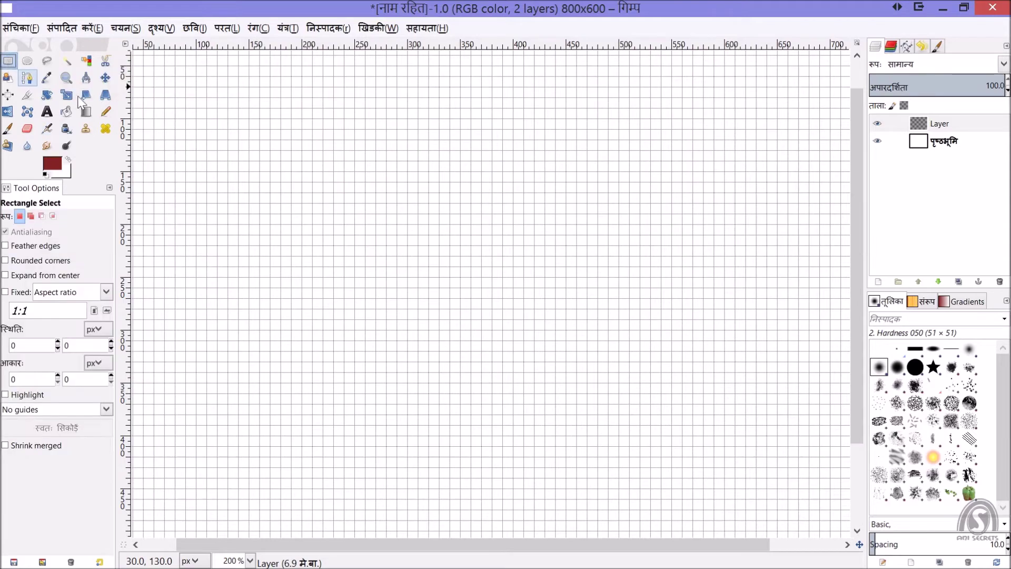
- Fill a 110×40 rectangle selection with the dark red foreground colour
left_click_drag(318, 92, 430, 133)
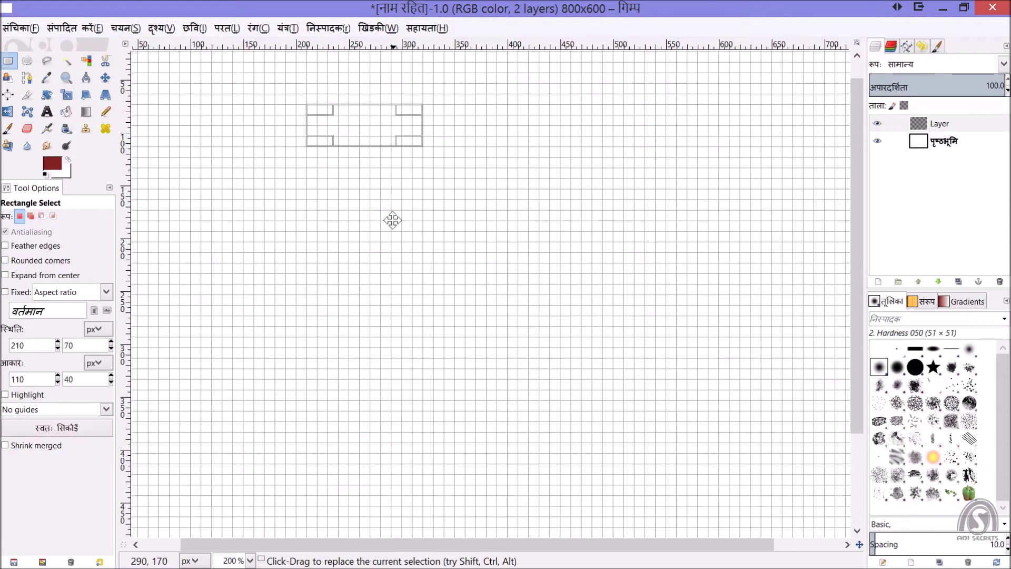
scroll(399, 224, "up", 1, "ctrl")
scroll(392, 229, "up", 1)
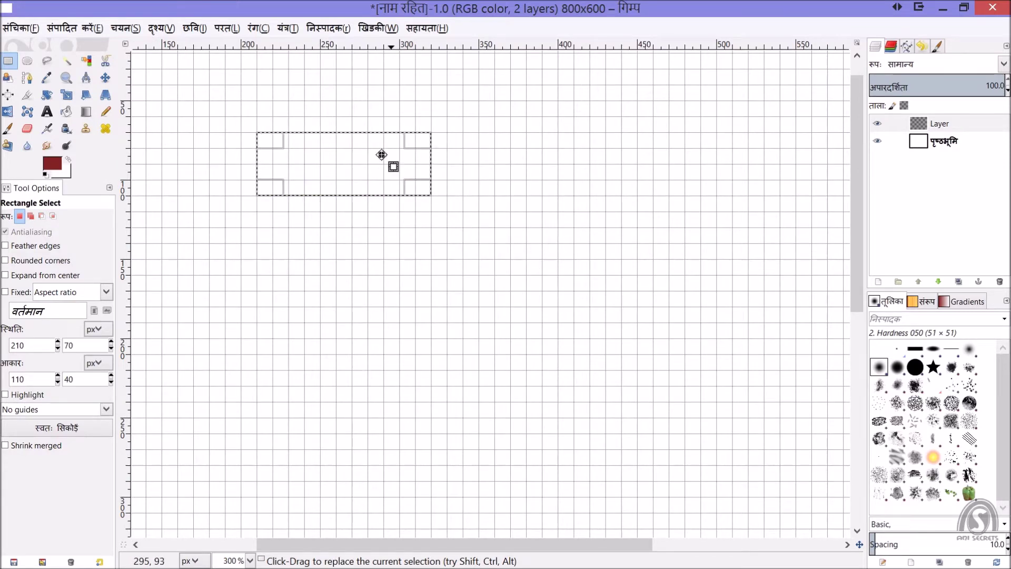
left_click(77, 30)
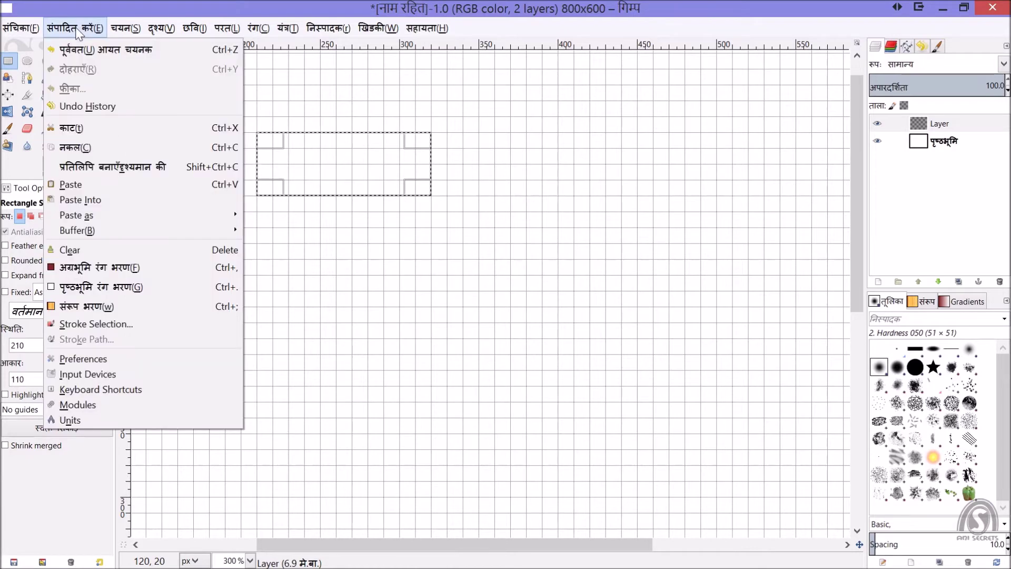
left_click(112, 268)
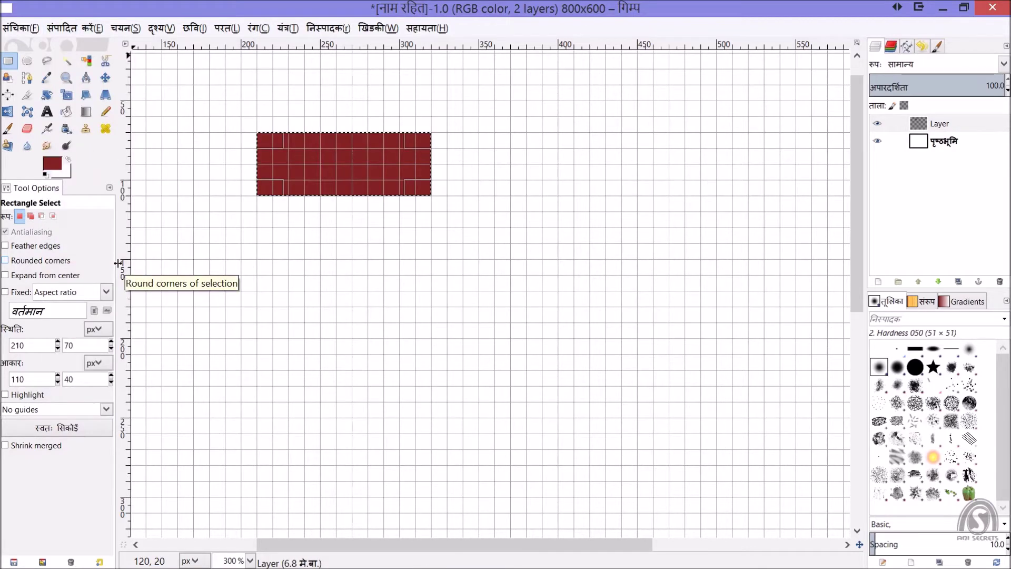
- Shift the selection outline right of the first brick and fill a second brick
left_click(106, 78)
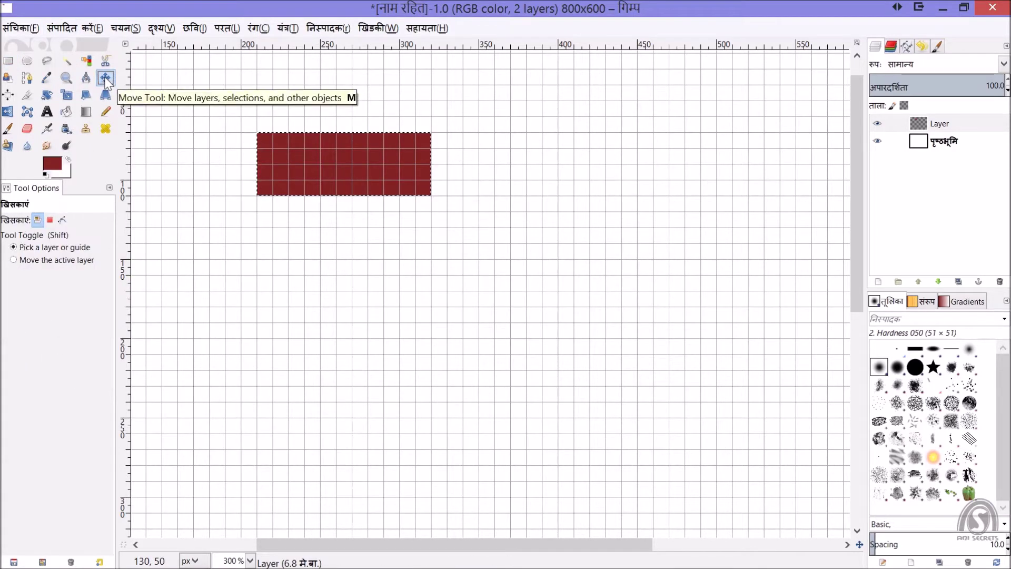
left_click(51, 220)
left_click_drag(350, 173, 540, 169)
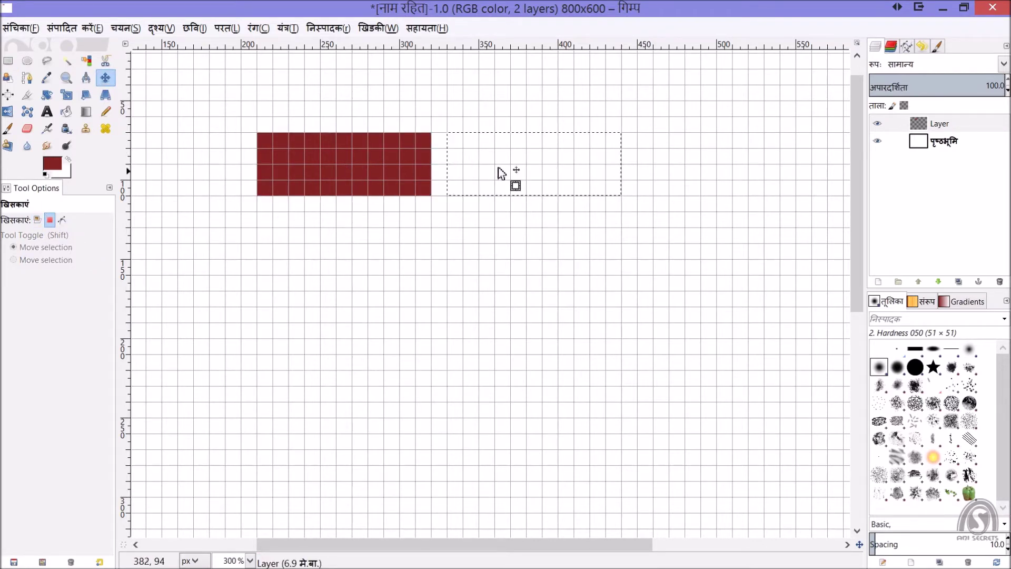
left_click(75, 28)
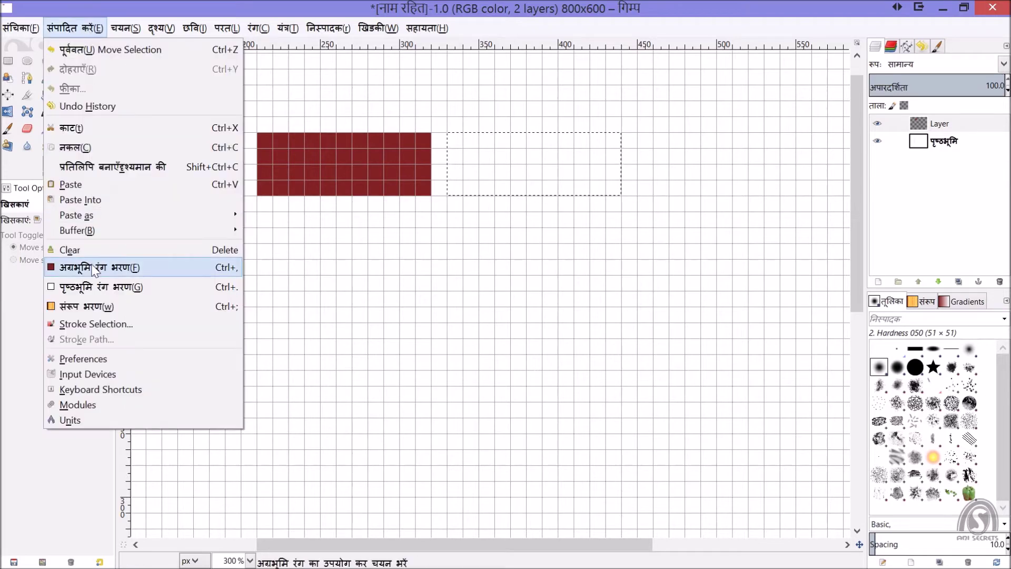
left_click(74, 265)
- Fill a third brick centred beneath the pair, then clear the selection
mouse_move(548, 171)
left_mouse_down()
mouse_move(477, 261)
mouse_move(470, 248)
left_mouse_up()
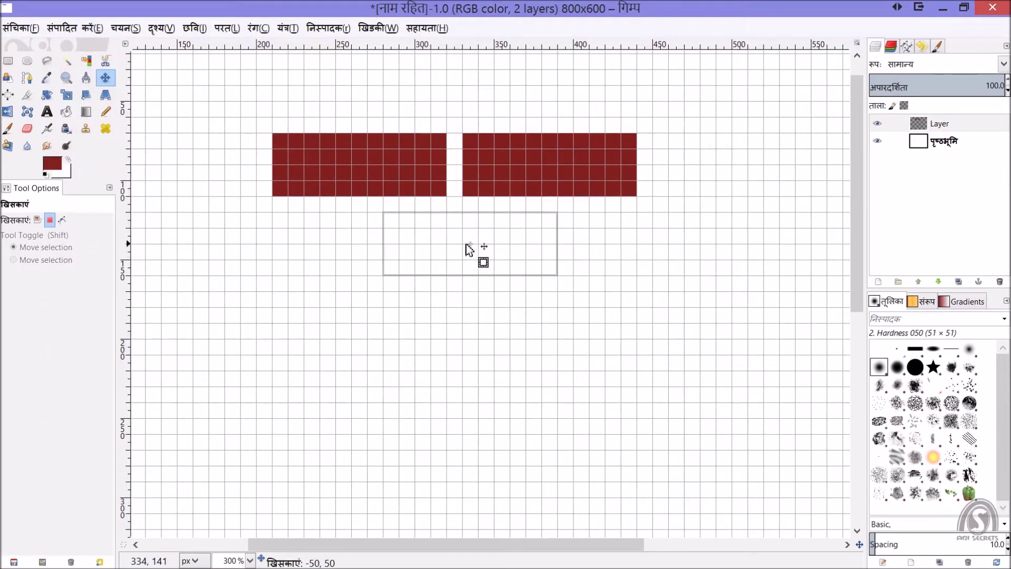
left_click_drag(470, 248, 454, 251)
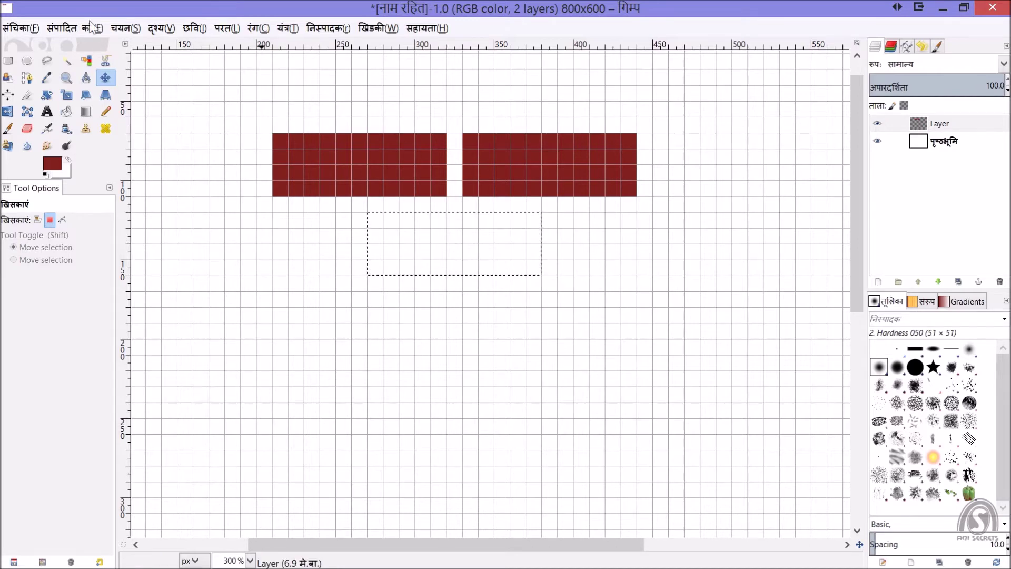
left_click(75, 28)
left_click(104, 268)
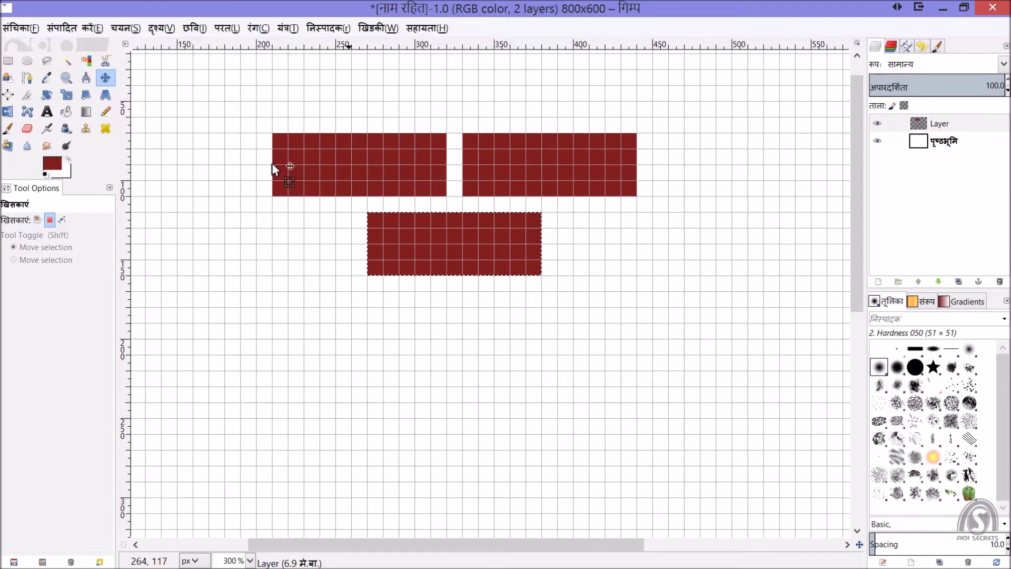
left_click(133, 28)
left_click(131, 68)
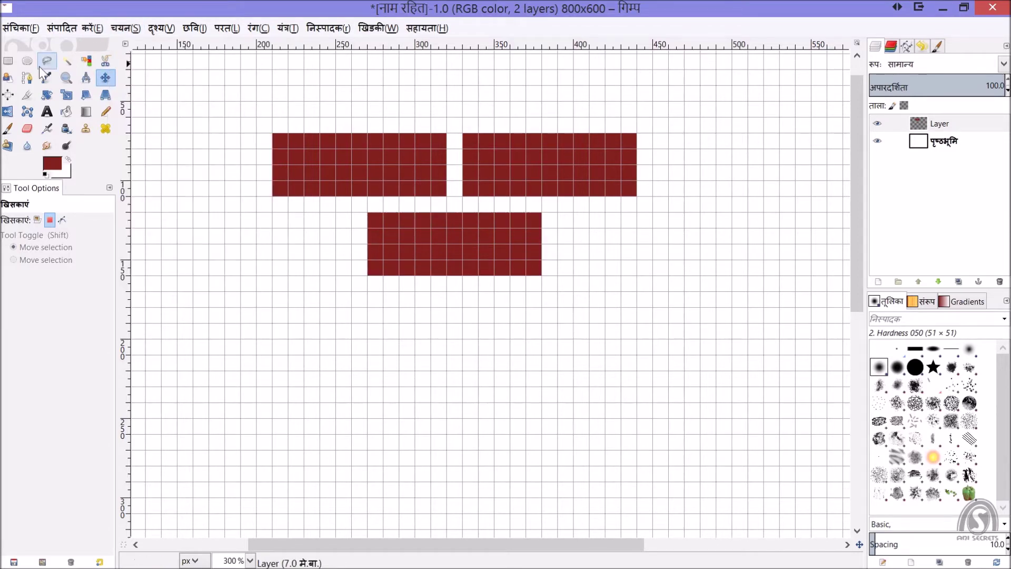
left_click(8, 61)
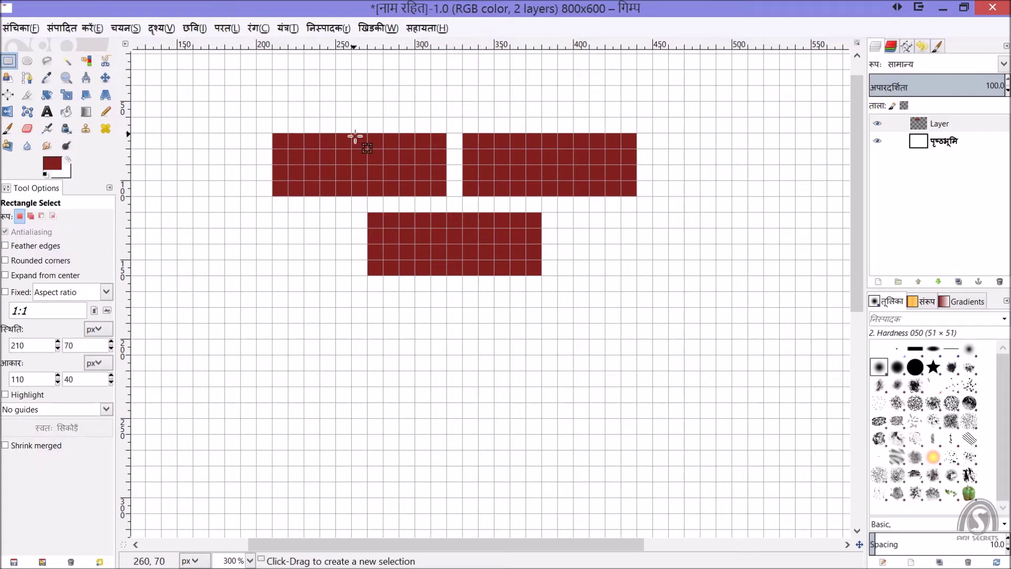
- Select a 120×100 repeating tile of the bricks and copy it
left_click_drag(353, 133, 544, 295)
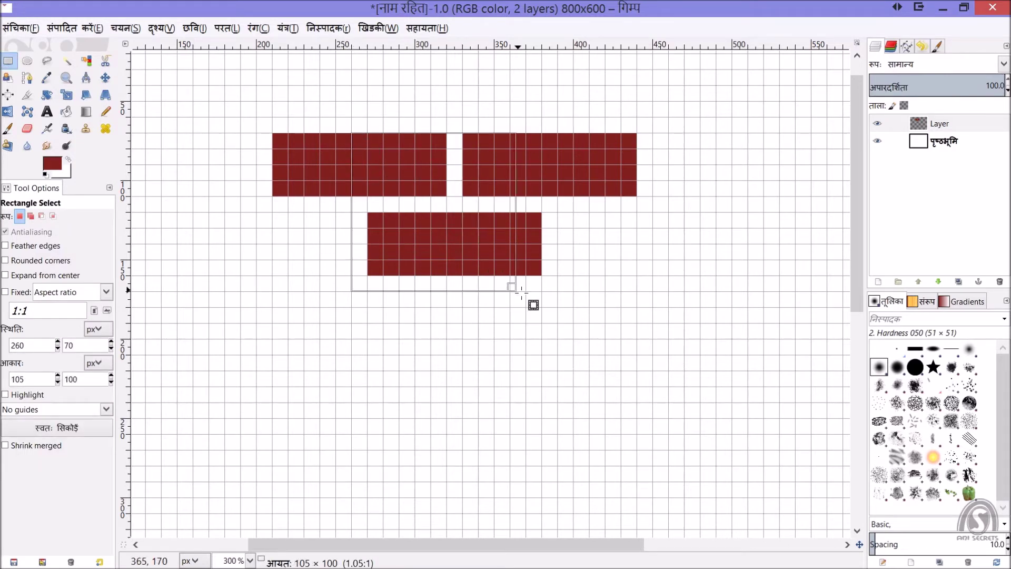
left_click_drag(544, 296, 544, 296)
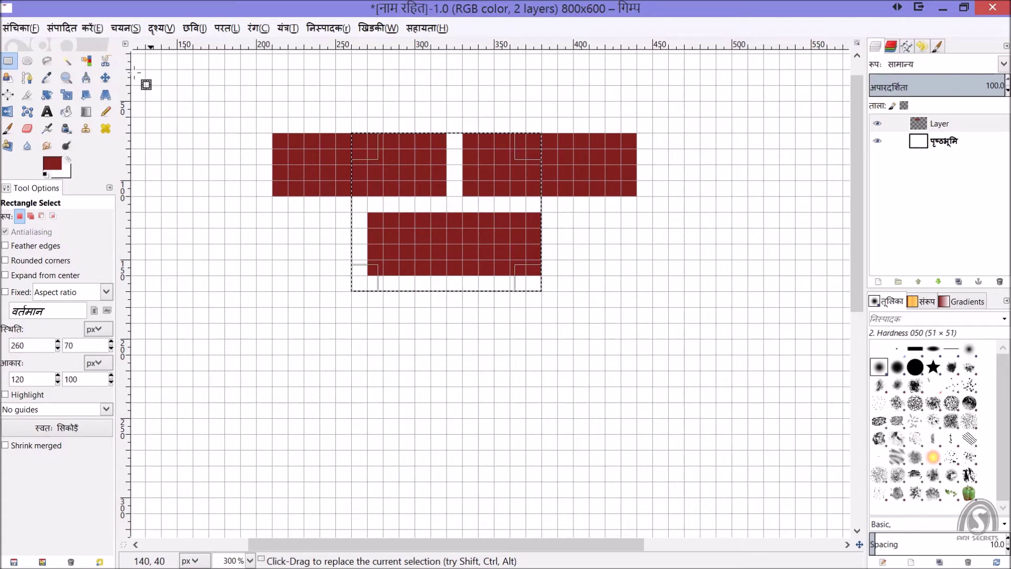
left_click(75, 28)
left_click(102, 148)
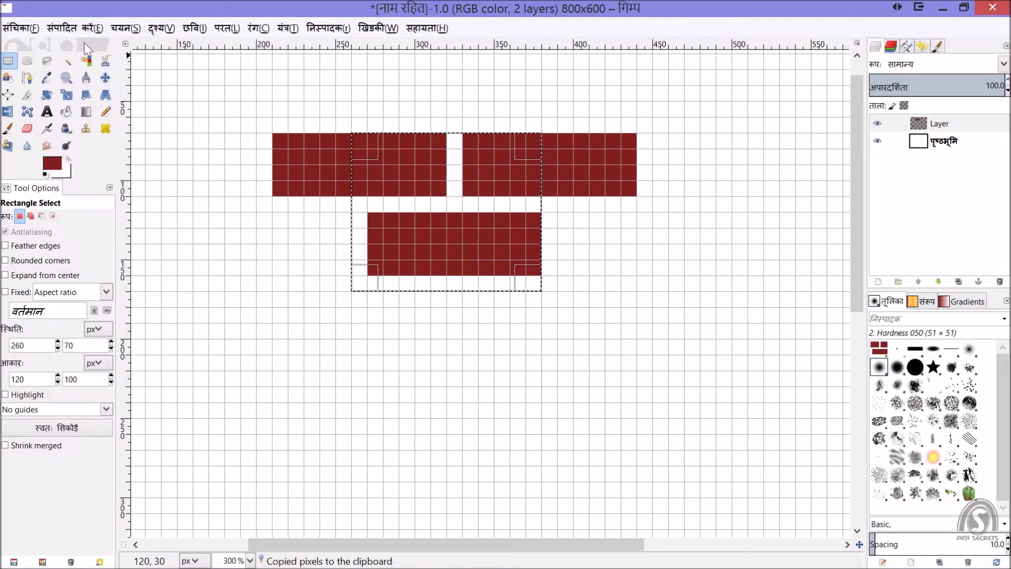
- Paste the copied tile as a new pattern named 'Bricks'
left_click(76, 28)
mouse_move(77, 215)
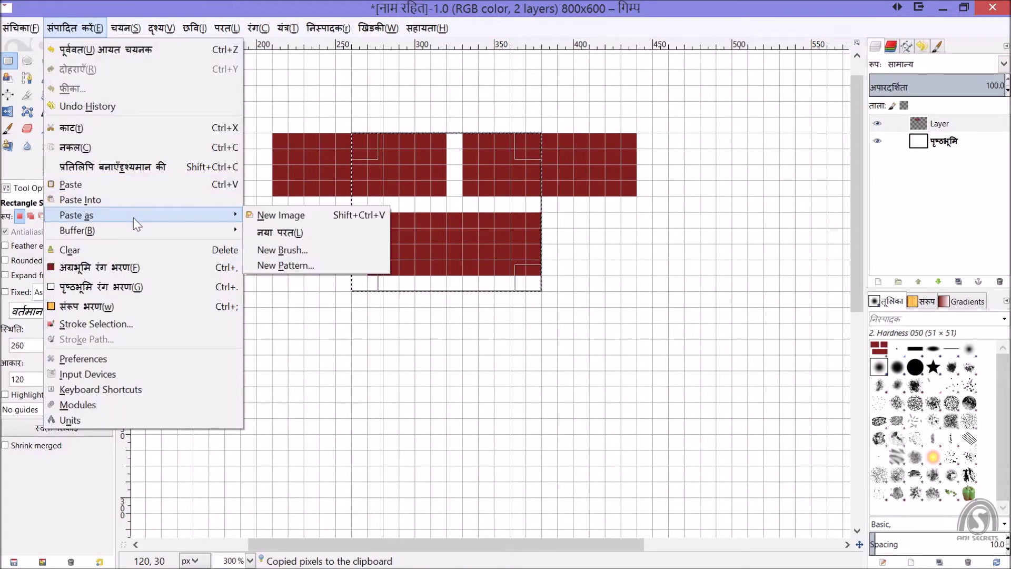
left_click(299, 268)
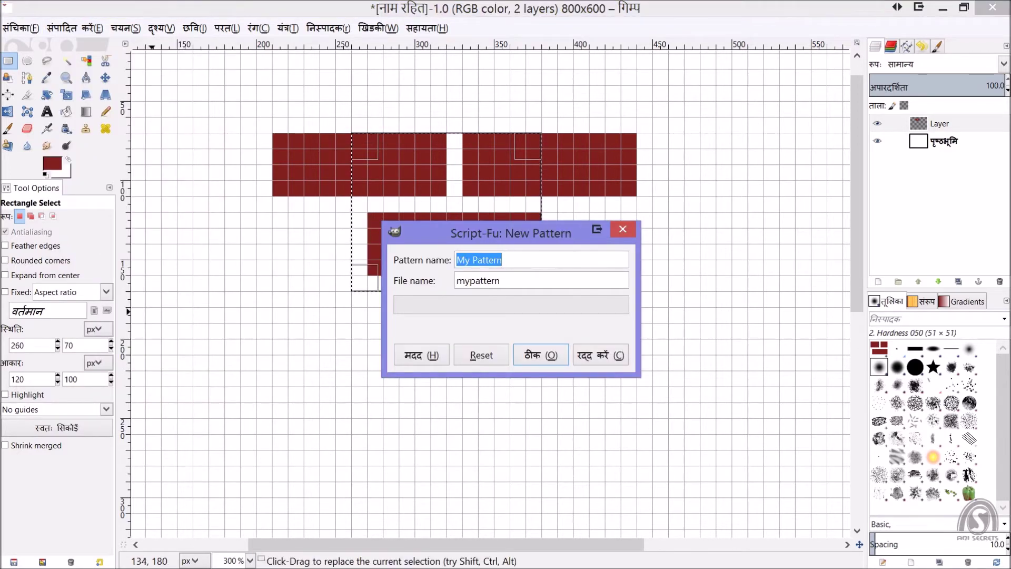
type("Bricks")
key("Tab")
type("Bricks")
key("Return")
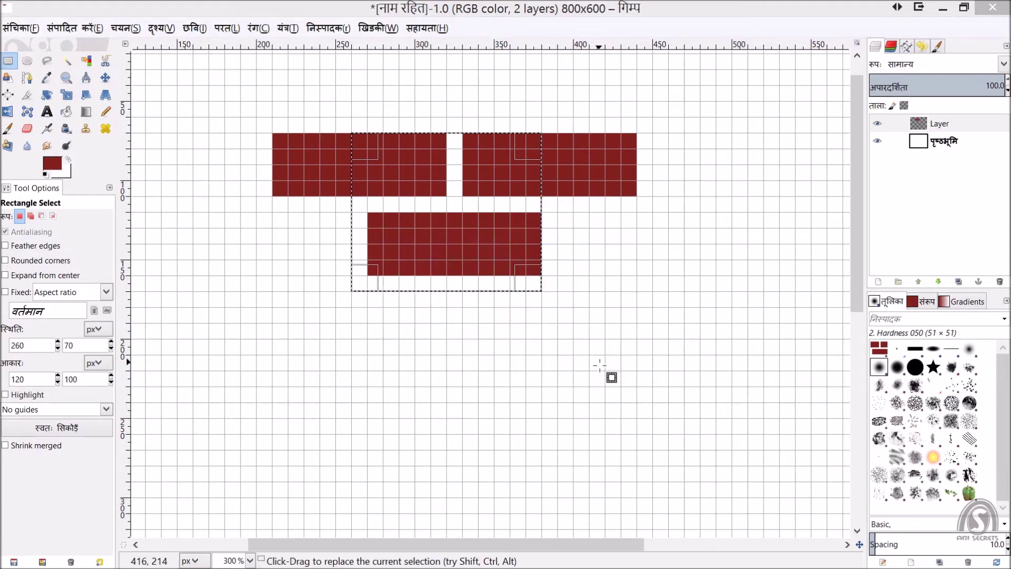
left_click(932, 123)
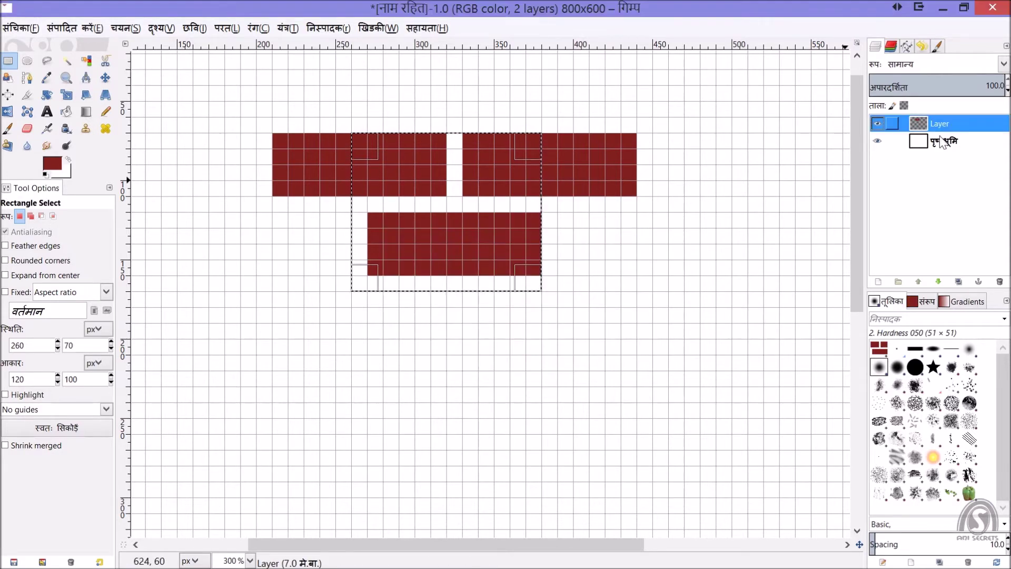
- Delete the test brick layer and remove the selection
left_click(999, 282)
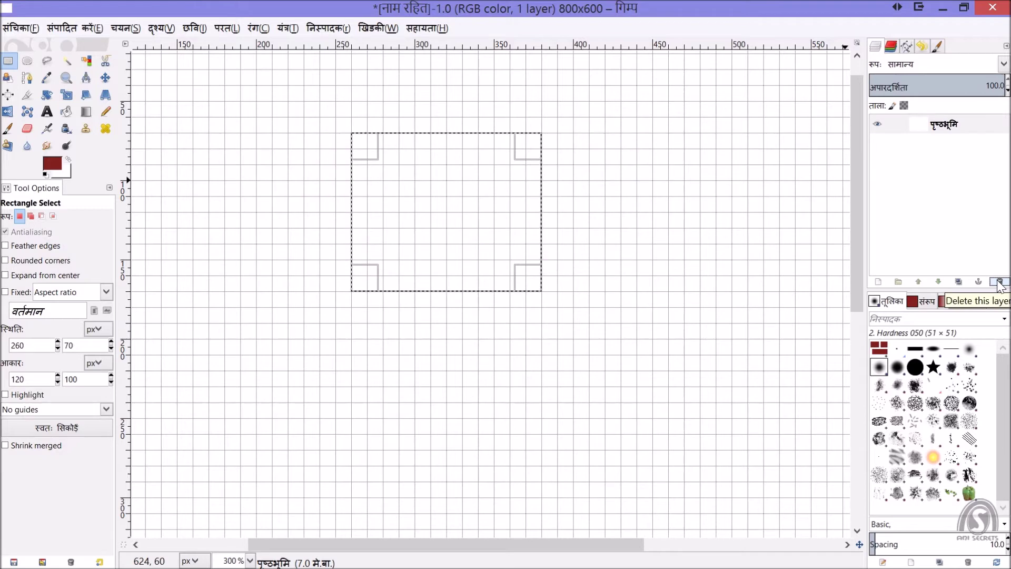
left_click(130, 28)
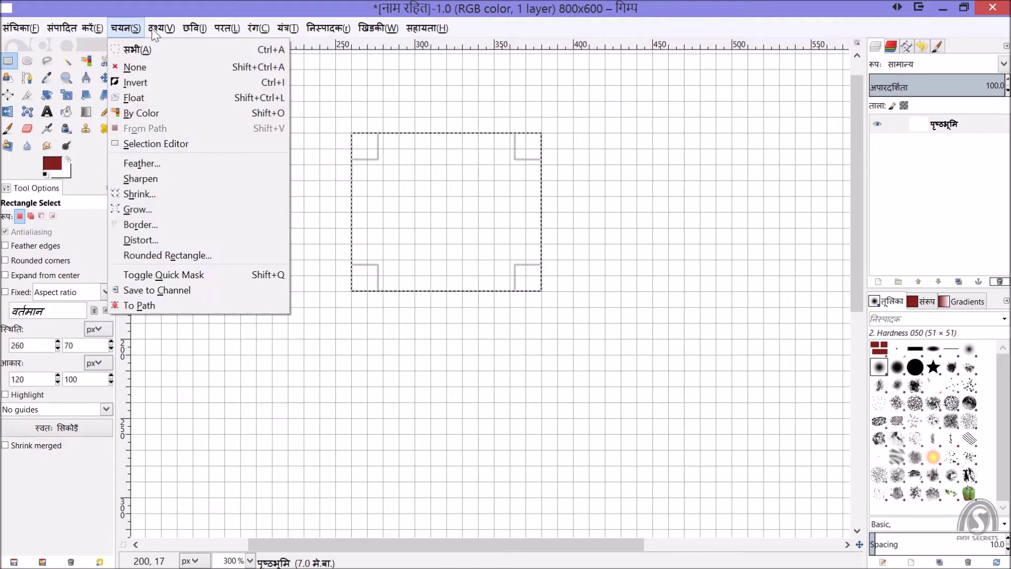
left_click(129, 67)
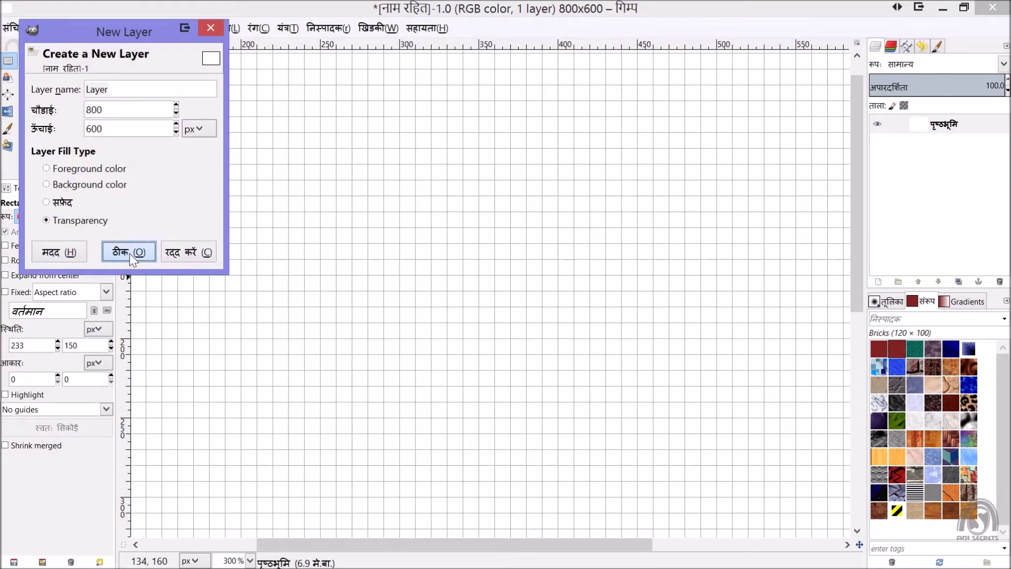
- Add a transparent layer named 'Bricks' and rename the background to 'Cement'
left_click(129, 254)
double_click(940, 123)
type("Bri")
key("Return")
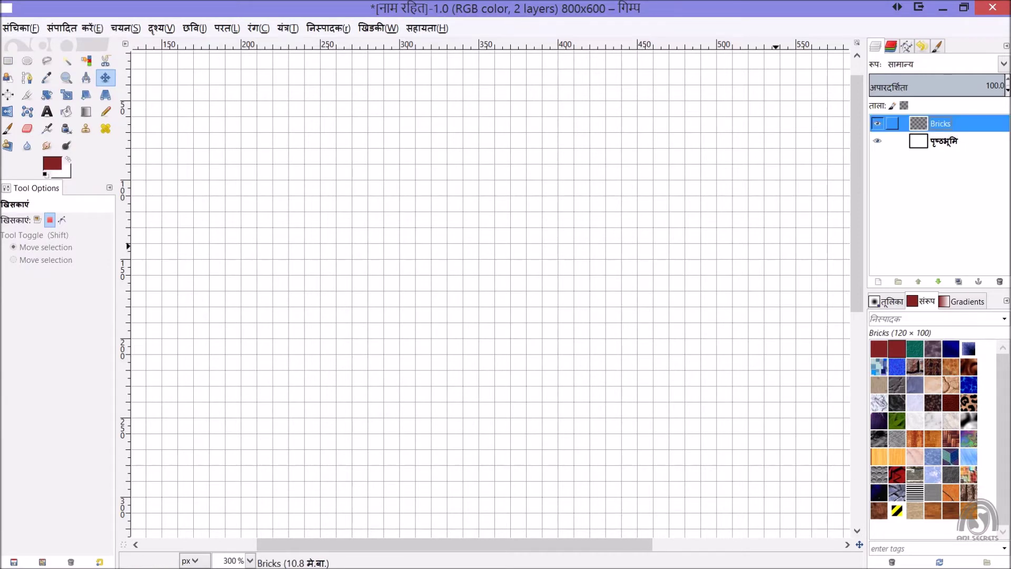
double_click(942, 140)
type("Cement")
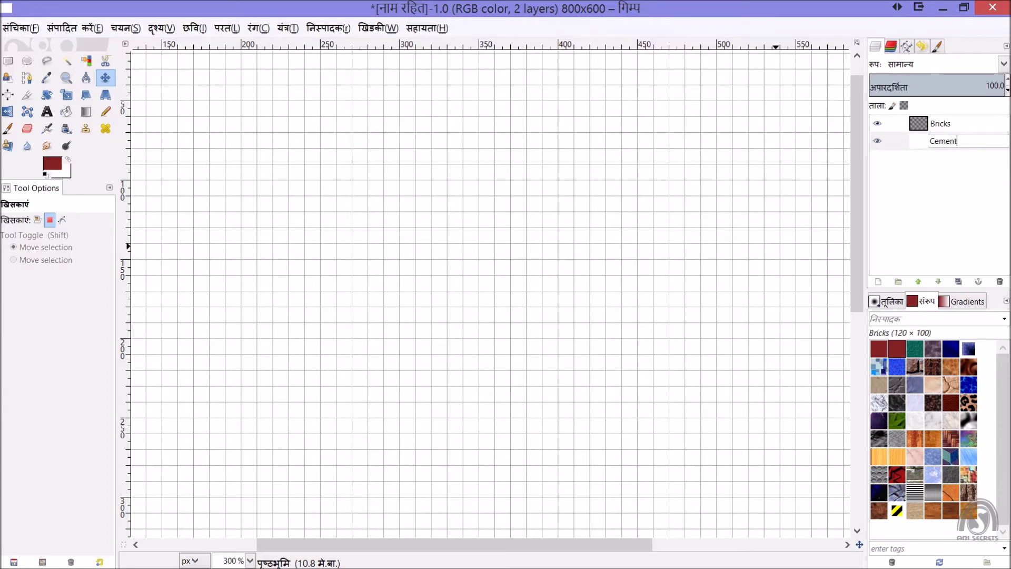
key("Return")
left_click(944, 123)
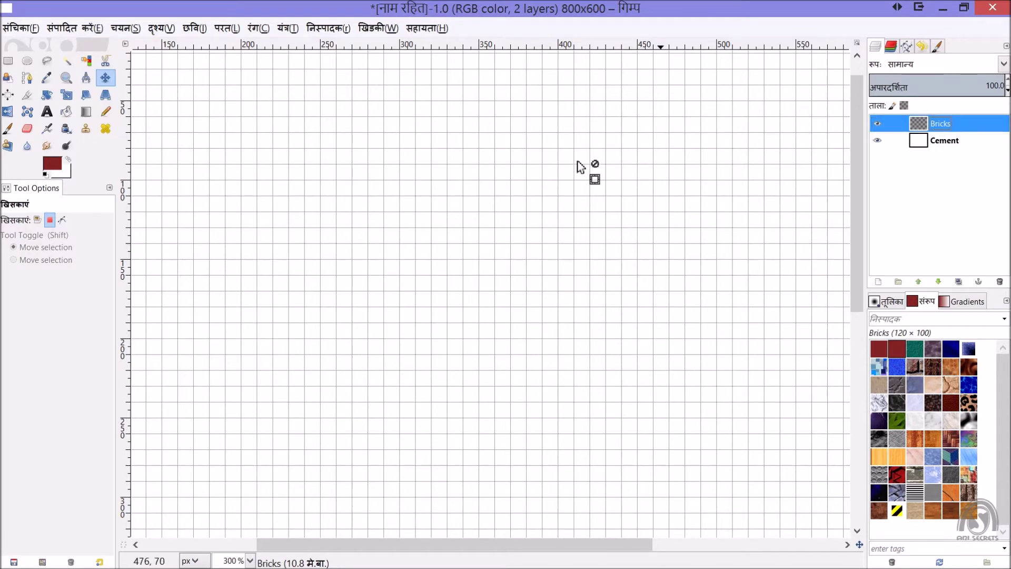
left_click(165, 29)
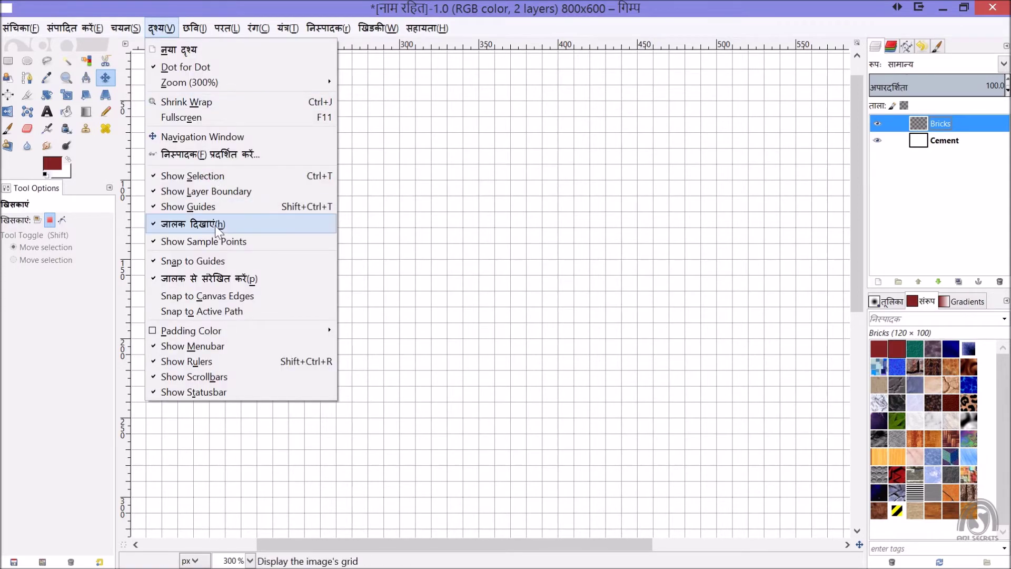
- Hide the grid, zoom to 100%, and fill the Bricks layer with the brick pattern
left_click(216, 225)
key("1")
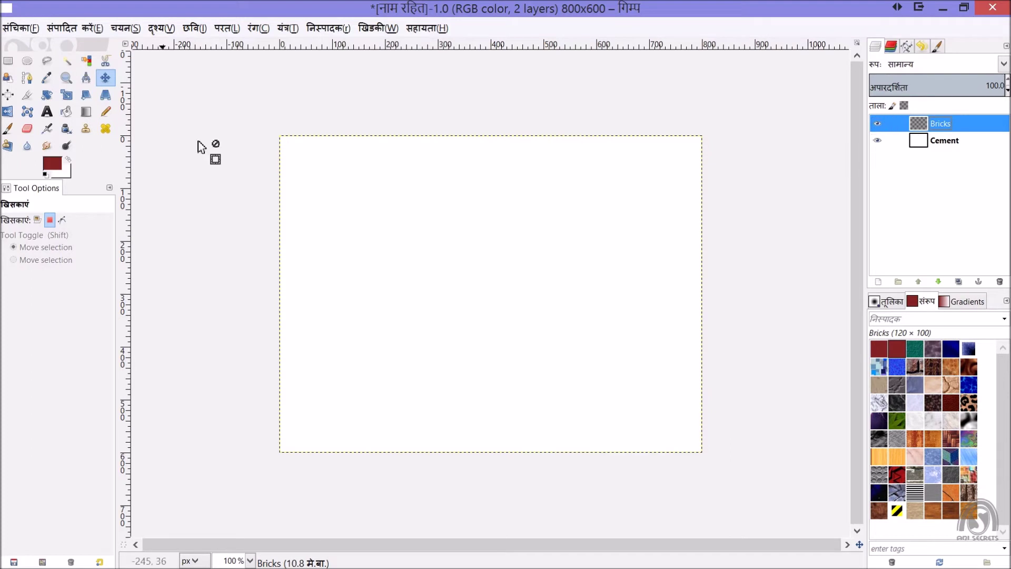
left_click(73, 30)
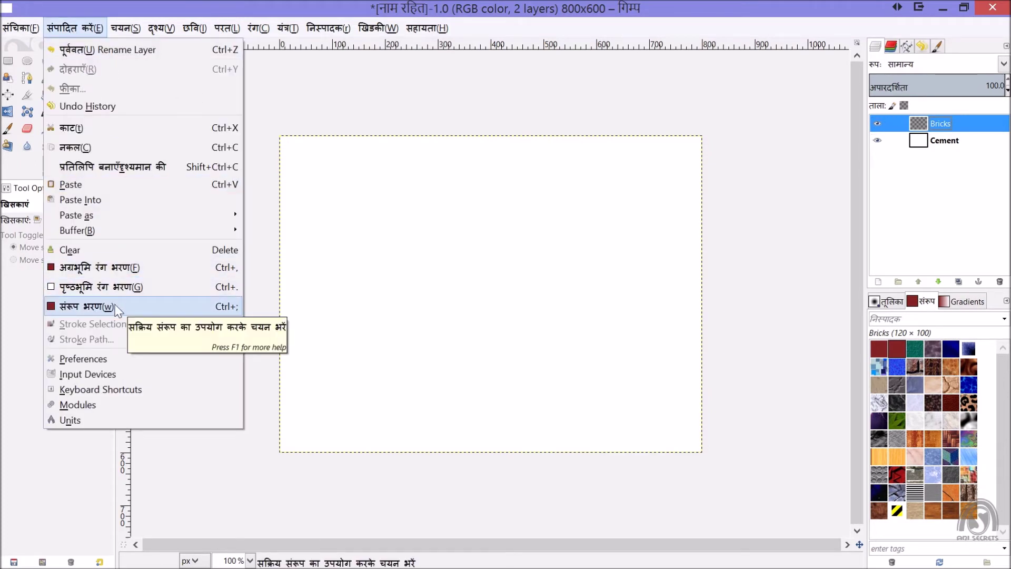
left_click(115, 305)
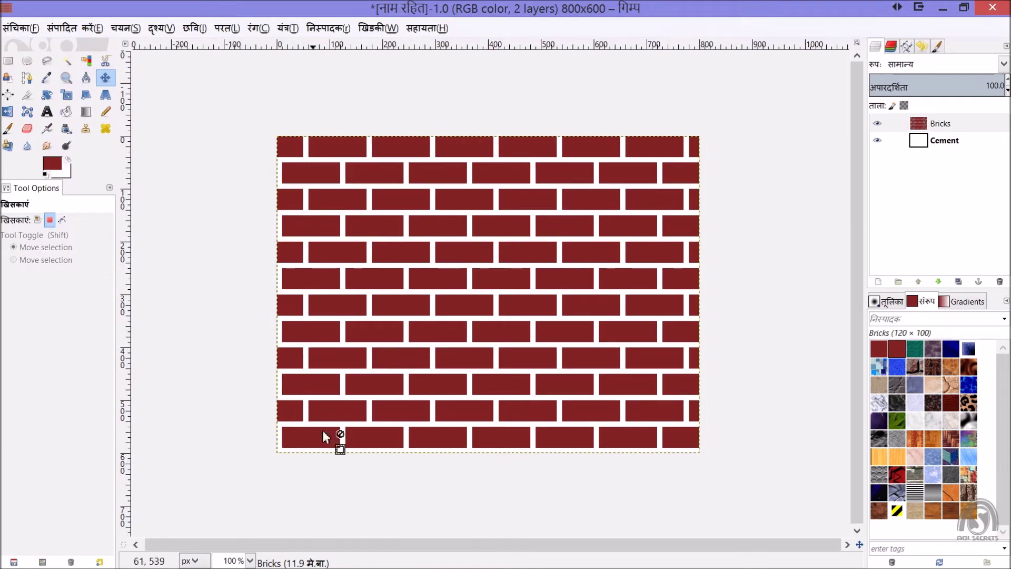
- Hide the Bricks layer and place a new transparent layer below Cement
left_click(937, 150)
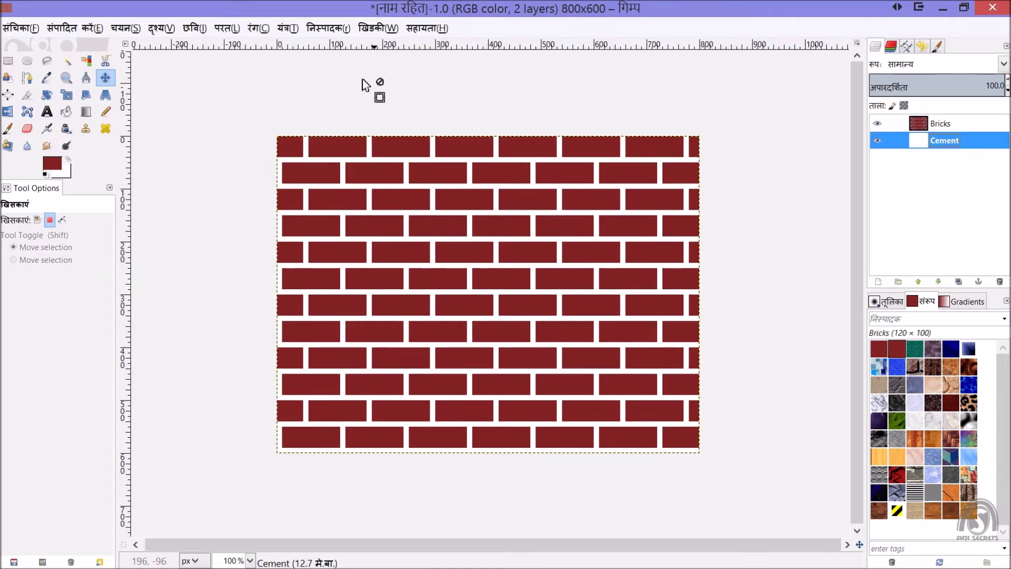
left_click(877, 124)
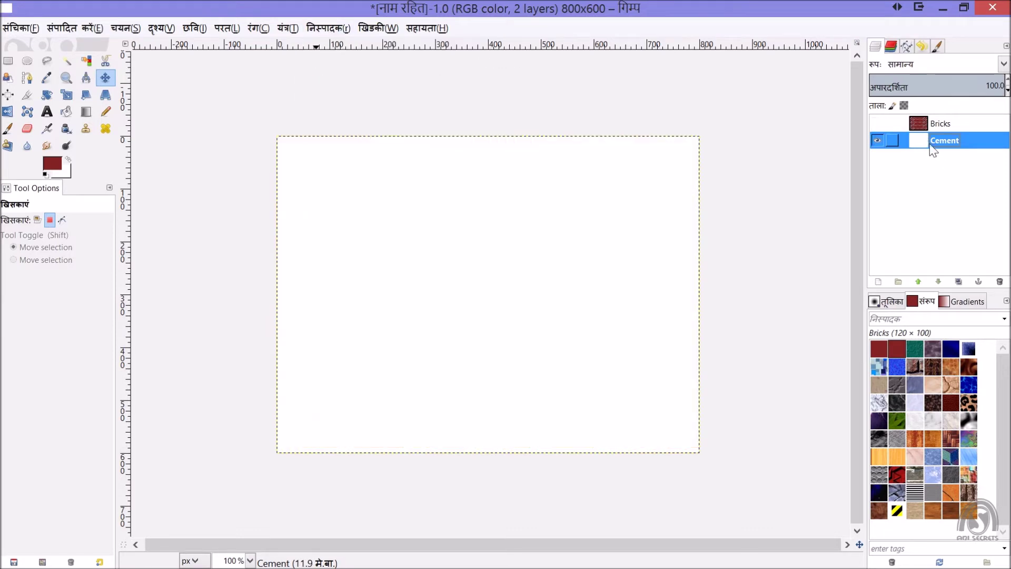
left_click(879, 282)
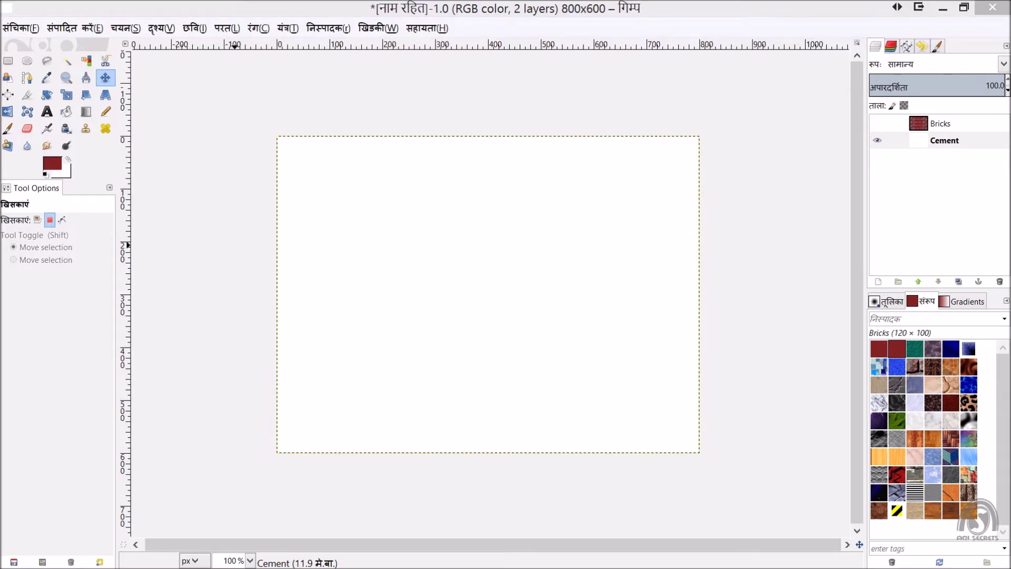
left_click(134, 253)
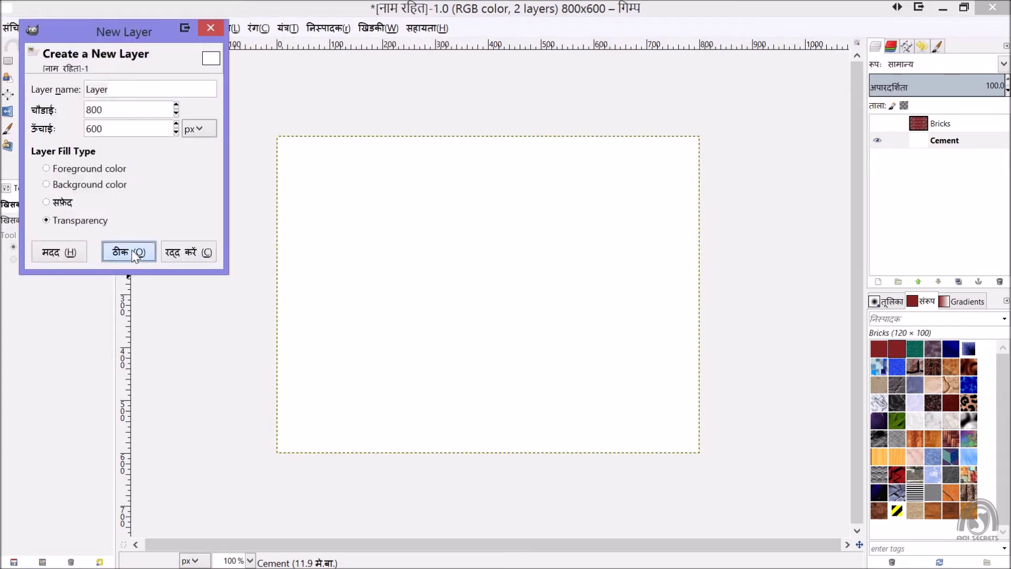
left_click(924, 160)
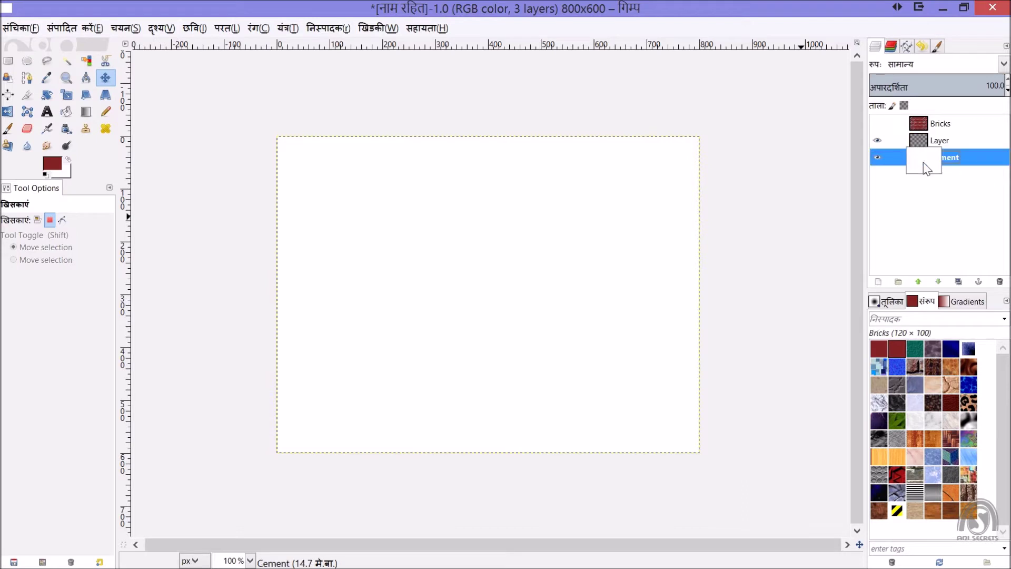
left_click(924, 144)
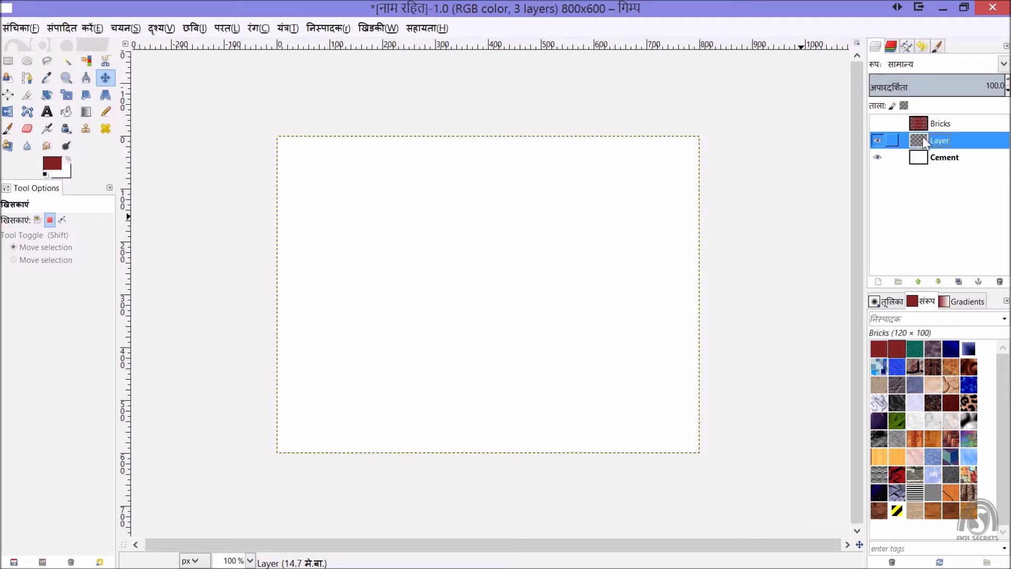
left_click(938, 282)
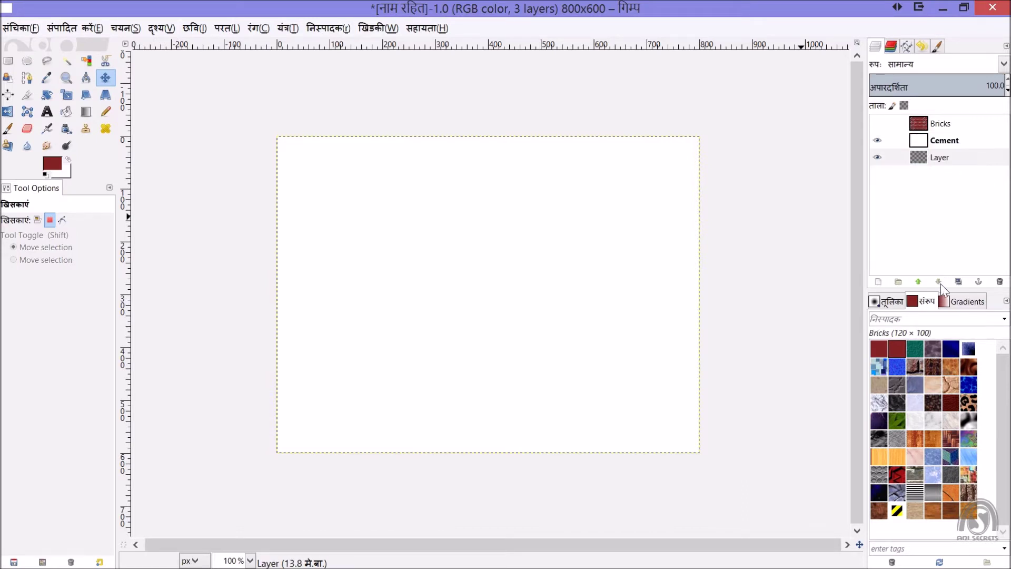
left_click(325, 30)
mouse_move(338, 285)
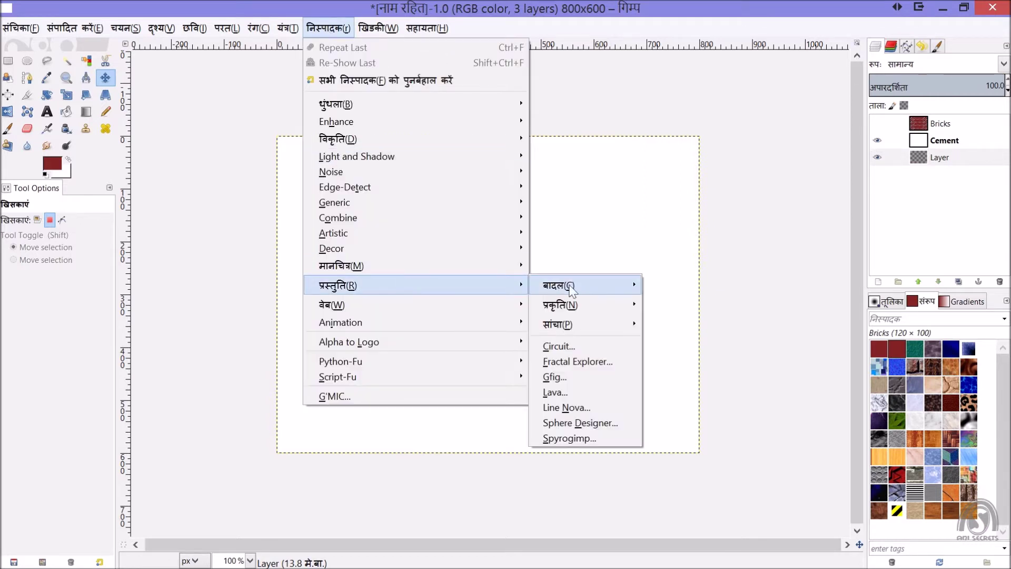
- Render Plasma clouds with turbulence 6 on the new layer
mouse_move(558, 286)
left_click(674, 315)
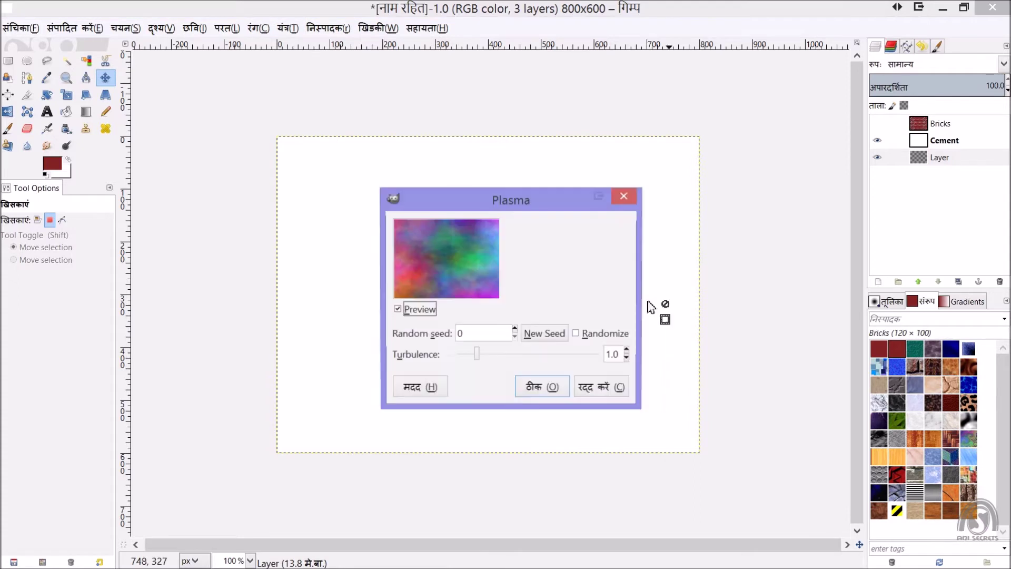
left_click(615, 356)
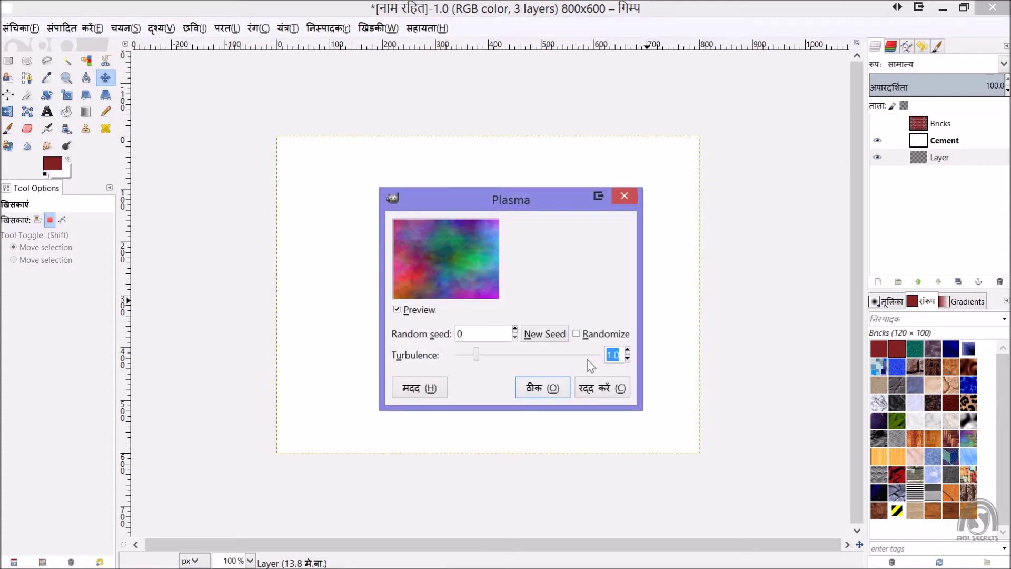
type("5")
key("Up")
left_click(541, 390)
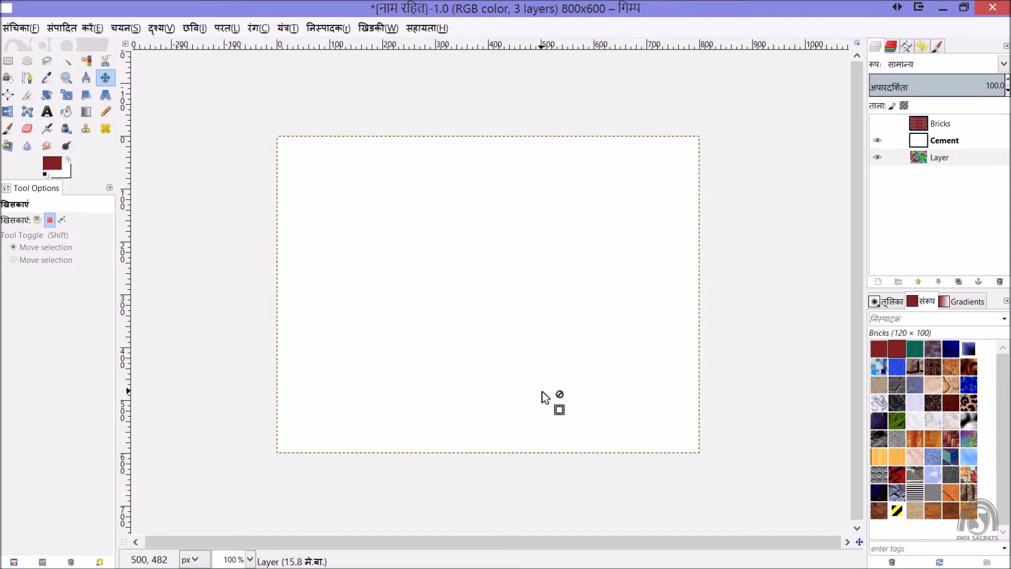
- Bump-map the Cement layer using the plasma layer as the bump source
left_click(931, 141)
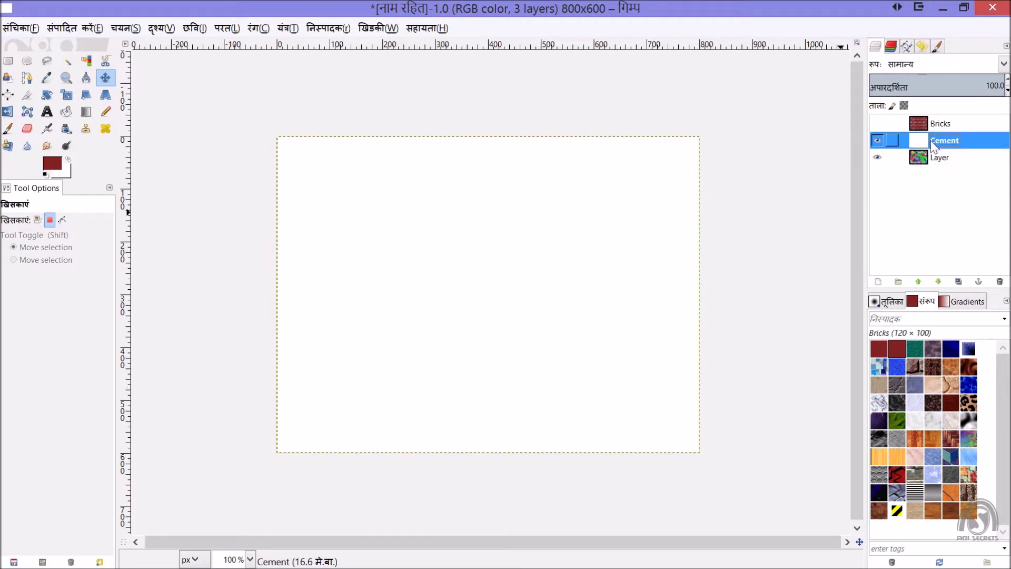
left_click(327, 28)
mouse_move(342, 280)
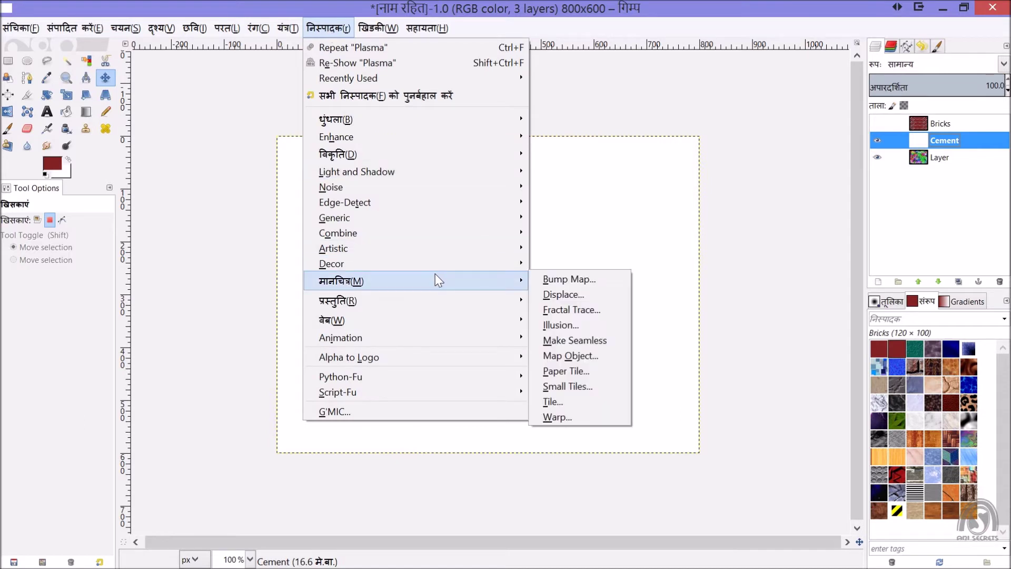
left_click(589, 279)
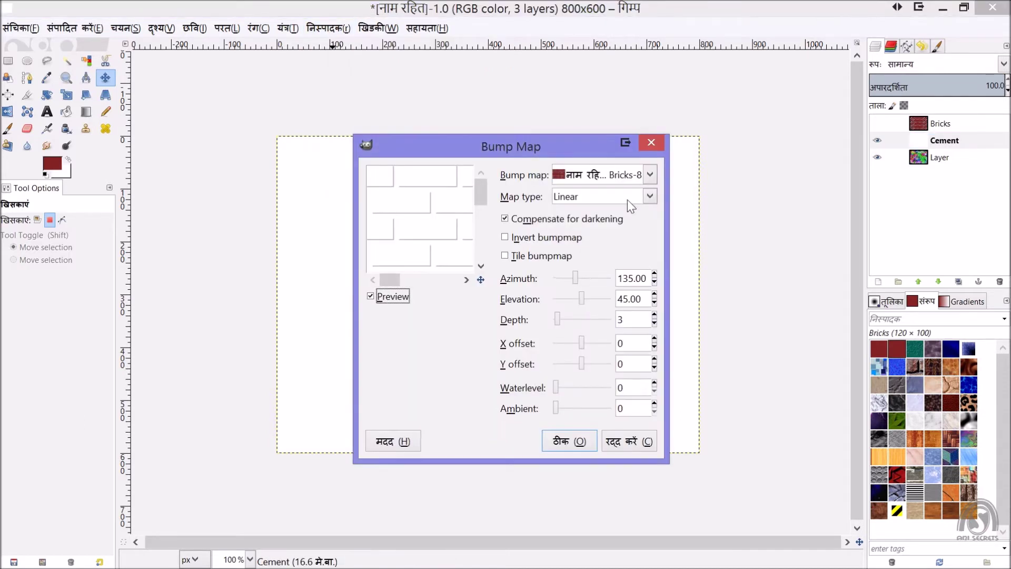
left_click(651, 176)
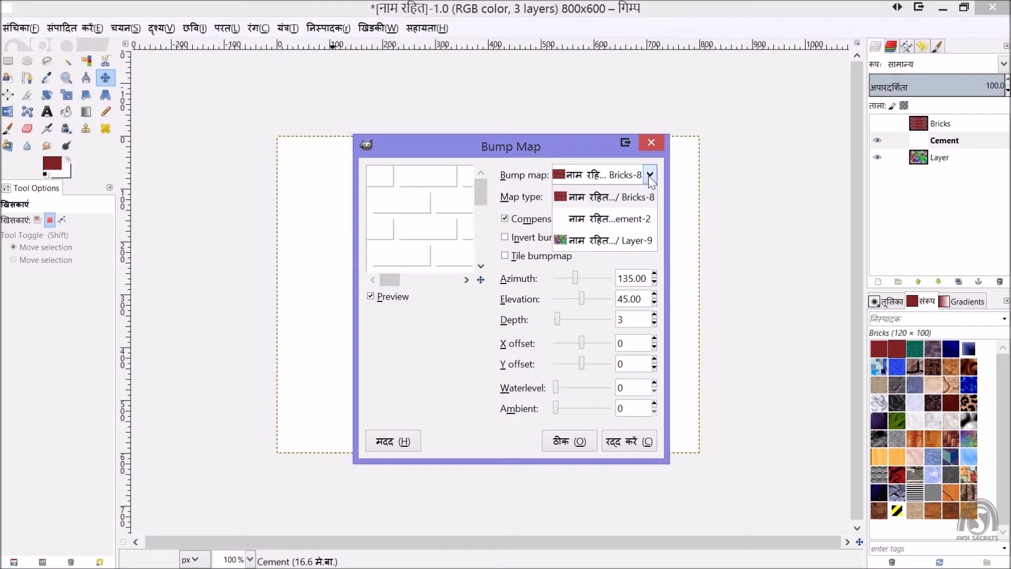
left_click(595, 241)
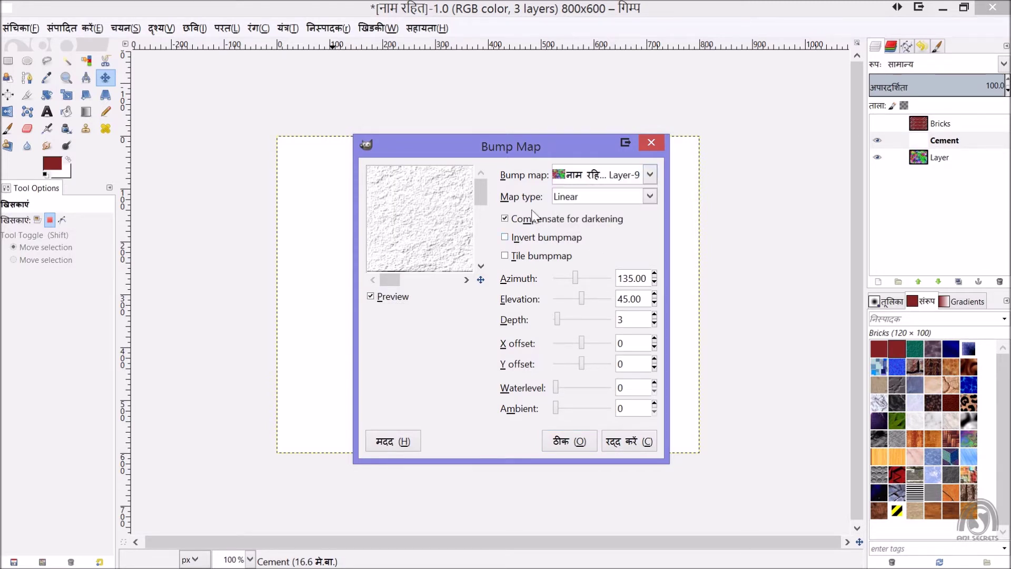
left_click(565, 446)
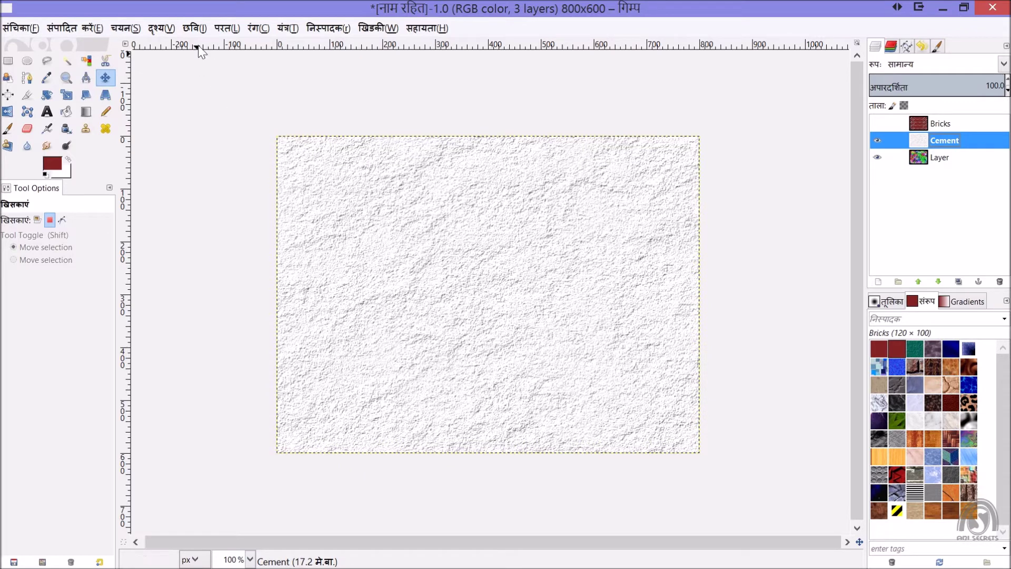
left_click(261, 30)
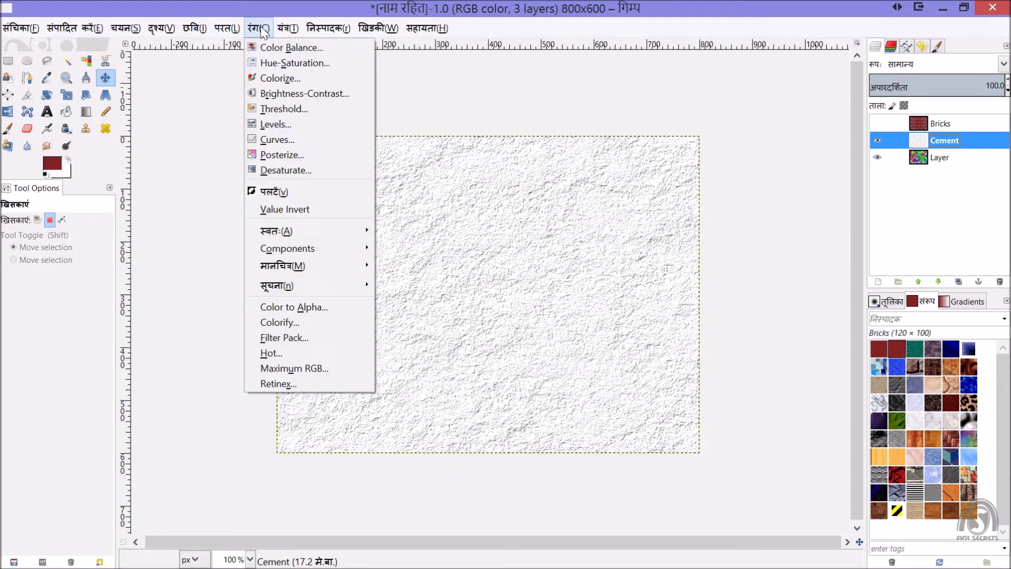
- Colorize the Cement layer with hue 50, saturation 30 and lightness -5
left_click(287, 80)
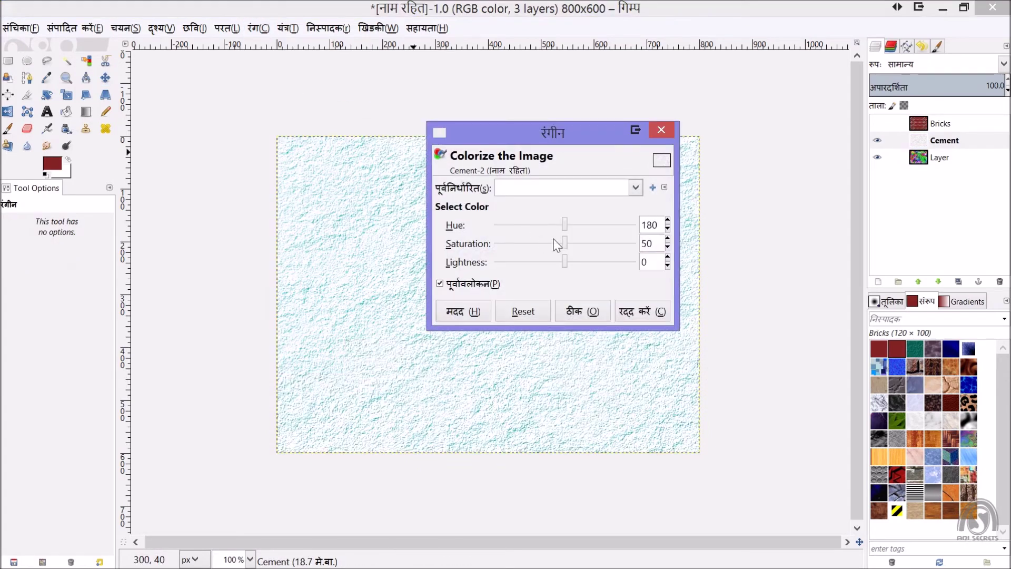
left_click_drag(564, 227, 513, 226)
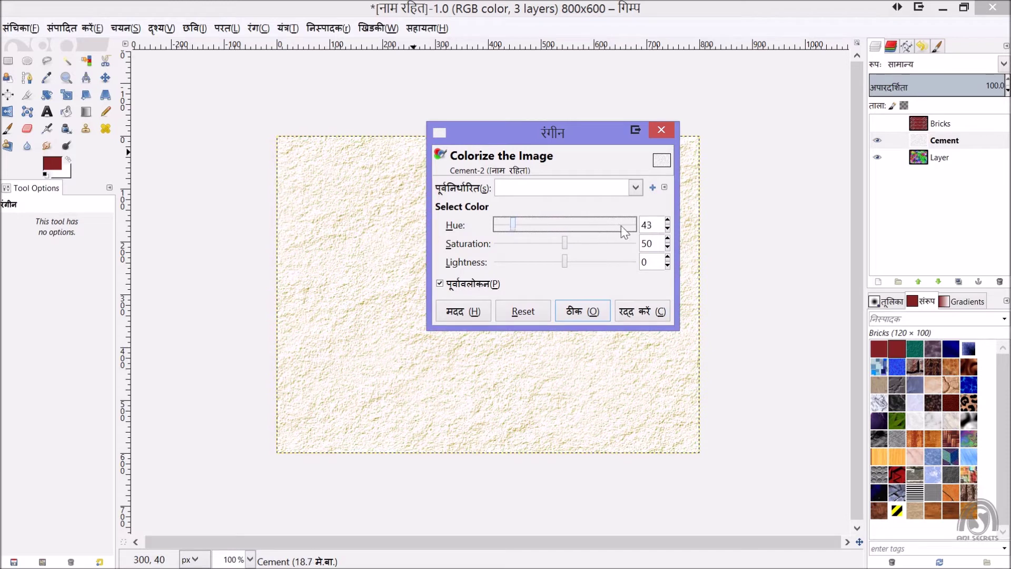
double_click(656, 224)
type("50")
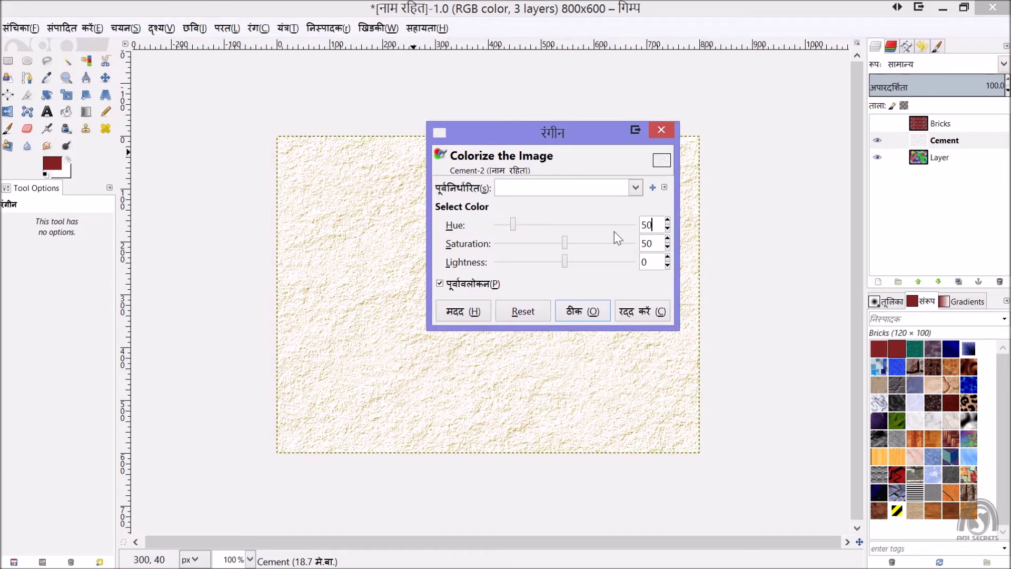
left_click_drag(564, 243, 543, 242)
left_click(652, 243)
type("3")
key("BackSpace")
type("0")
left_click_drag(564, 262, 559, 261)
key("Tab")
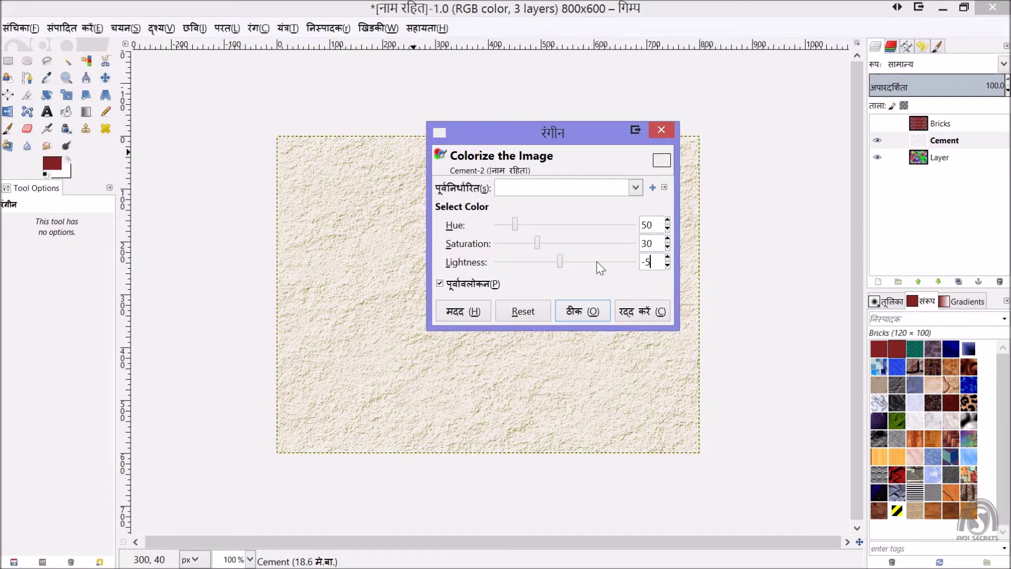
left_click(583, 311)
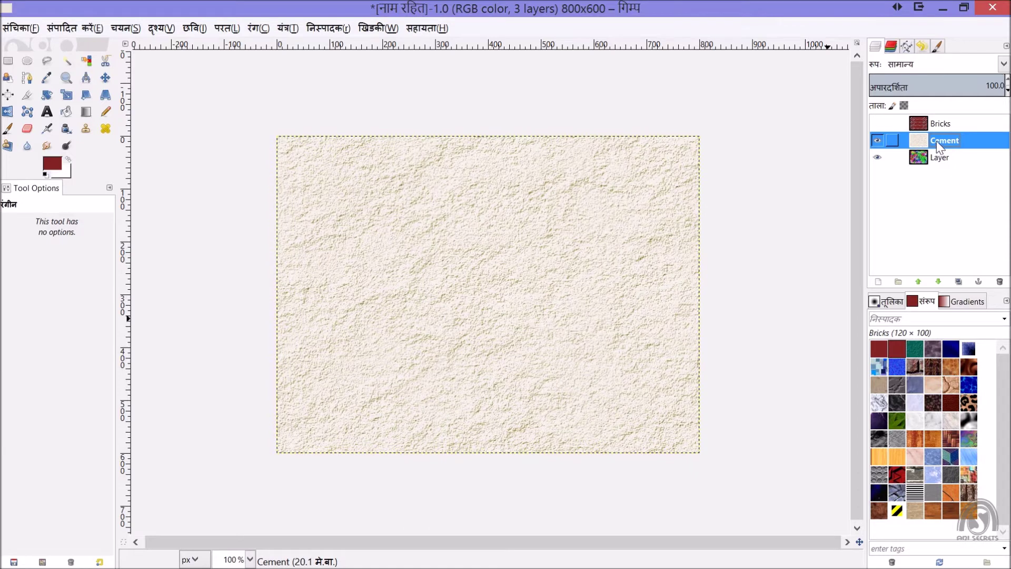
- Make the Bricks layer visible over the cement and select it
left_click(877, 123)
scroll(575, 261, "up", 1)
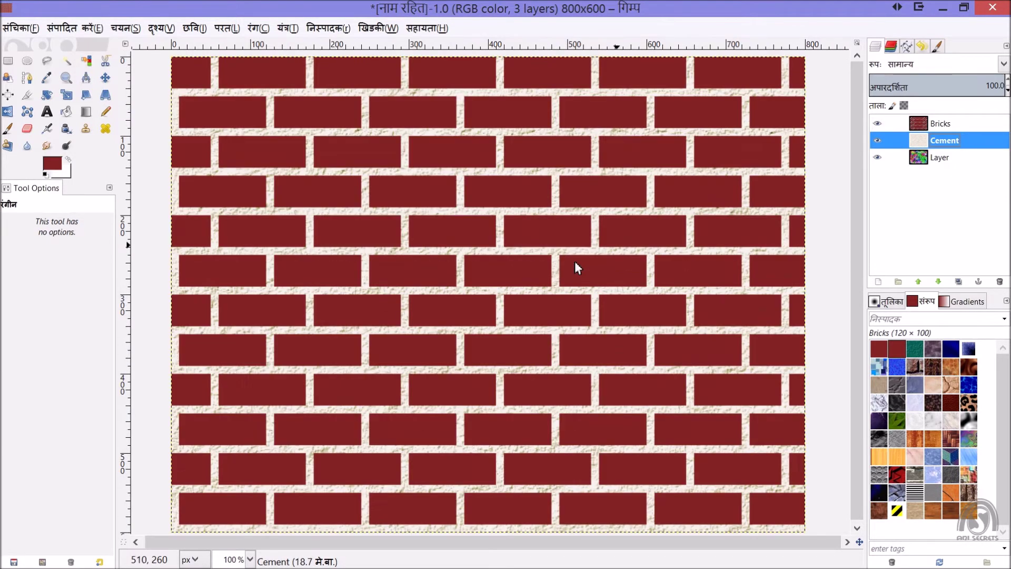
left_click(926, 123)
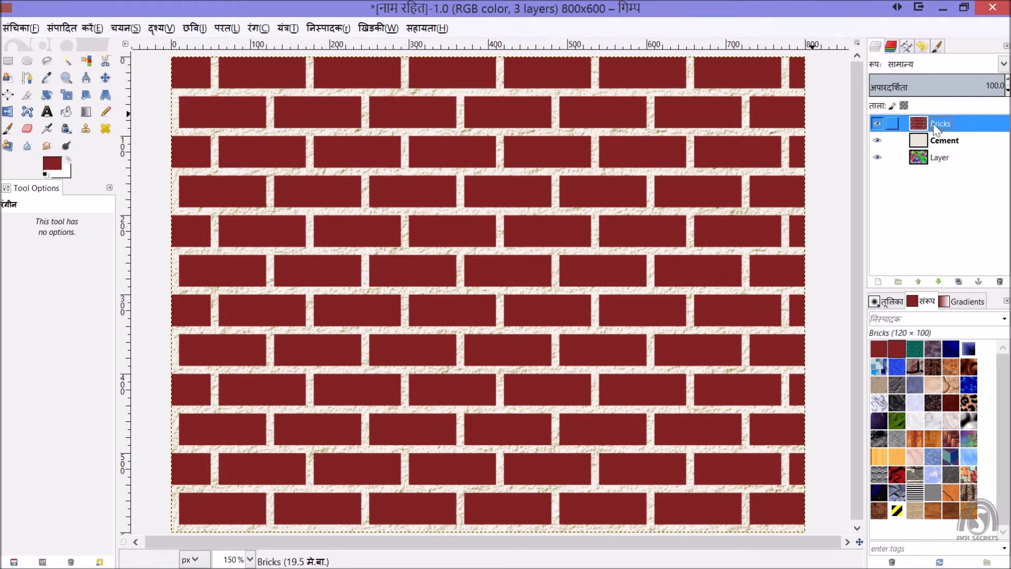
- Apply a Bump Map to the bricks with Depth 1, then view at 100%
left_click(330, 27)
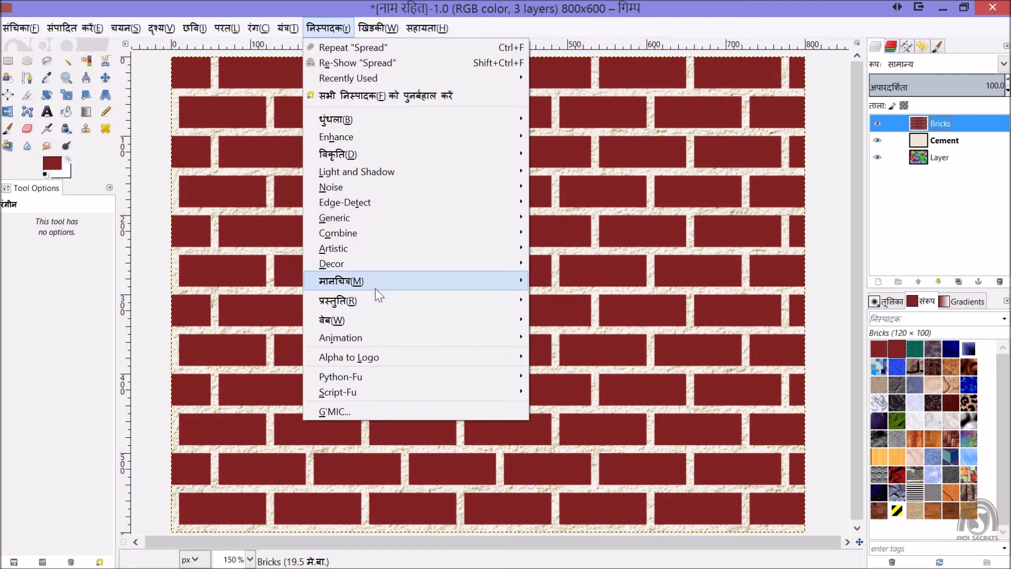
mouse_move(340, 280)
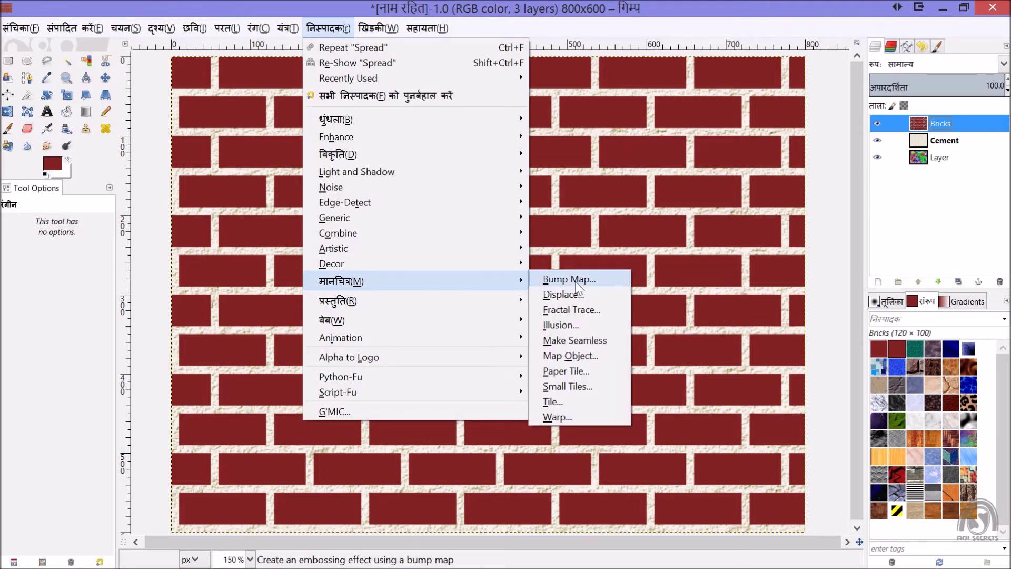
left_click(578, 285)
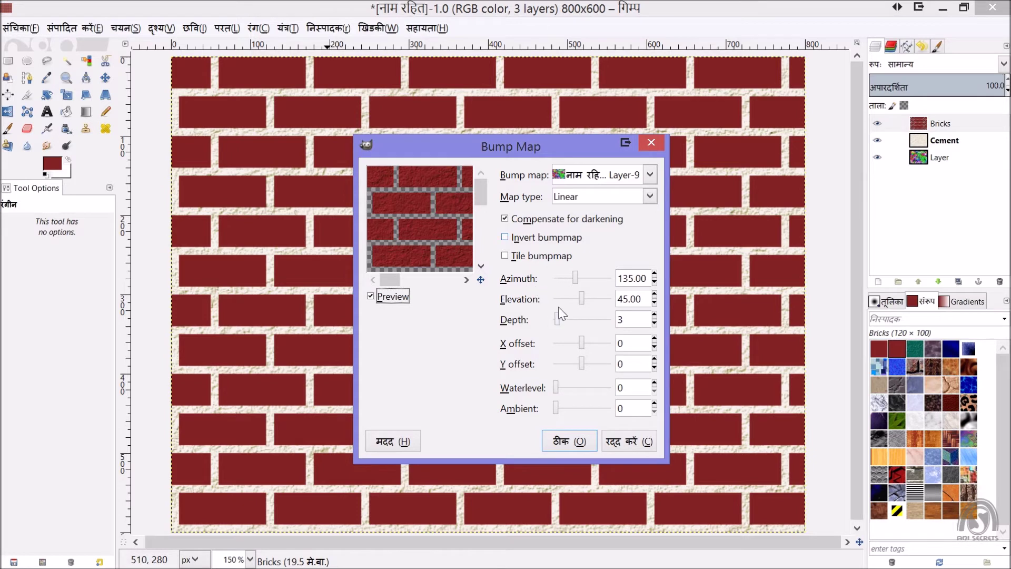
left_click_drag(422, 238, 406, 213)
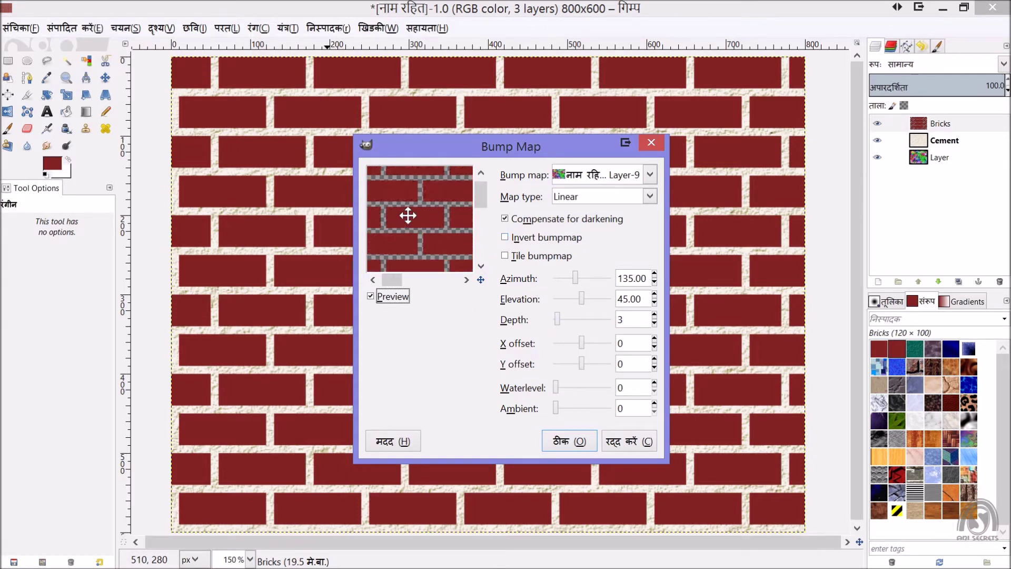
left_click_drag(445, 248, 432, 236)
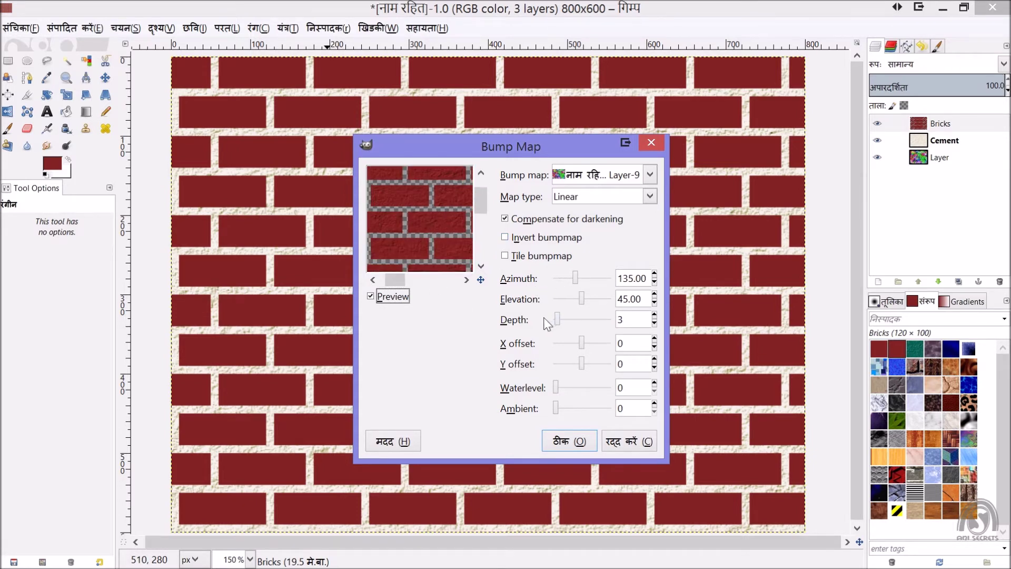
left_click_drag(557, 326, 551, 323)
left_click(578, 442)
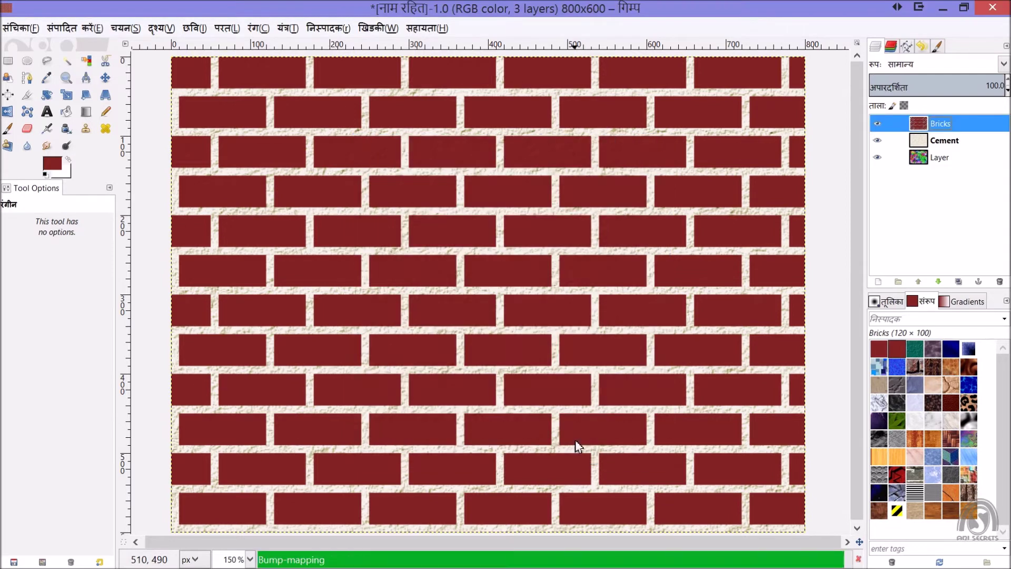
key("1")
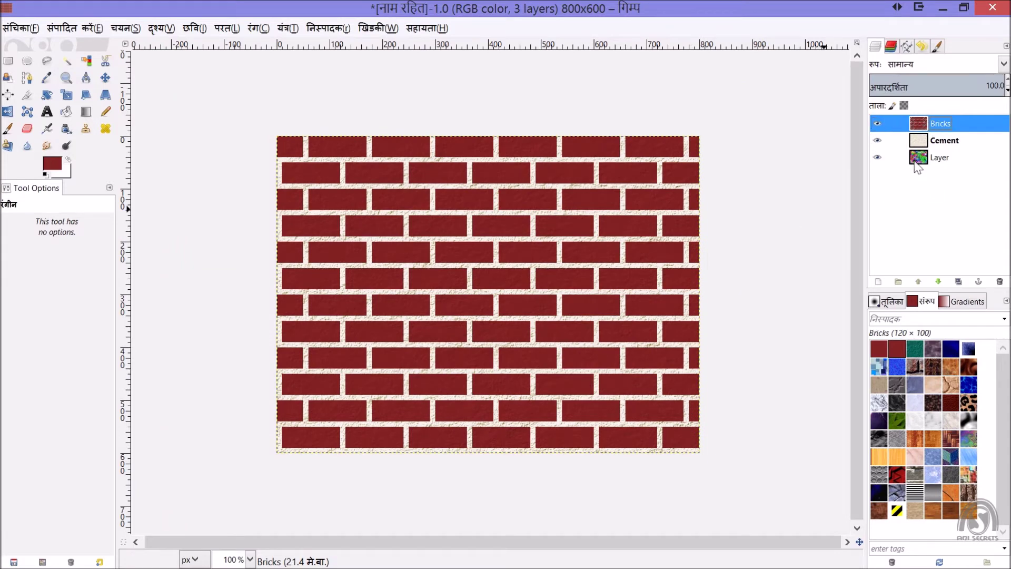
- Apply a 5 px Noise Spread to the bricks to roughen their edges
left_click(329, 28)
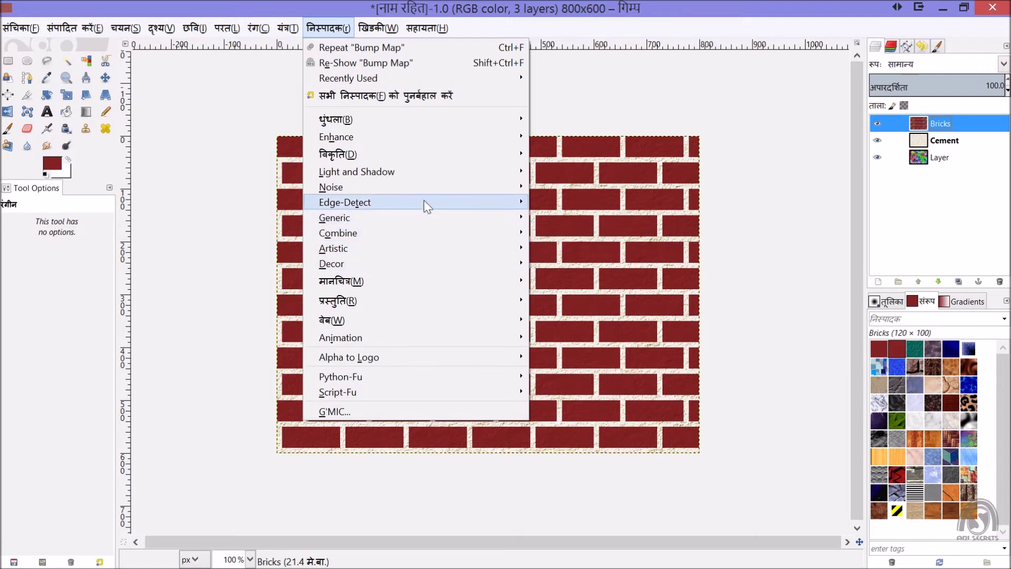
mouse_move(331, 188)
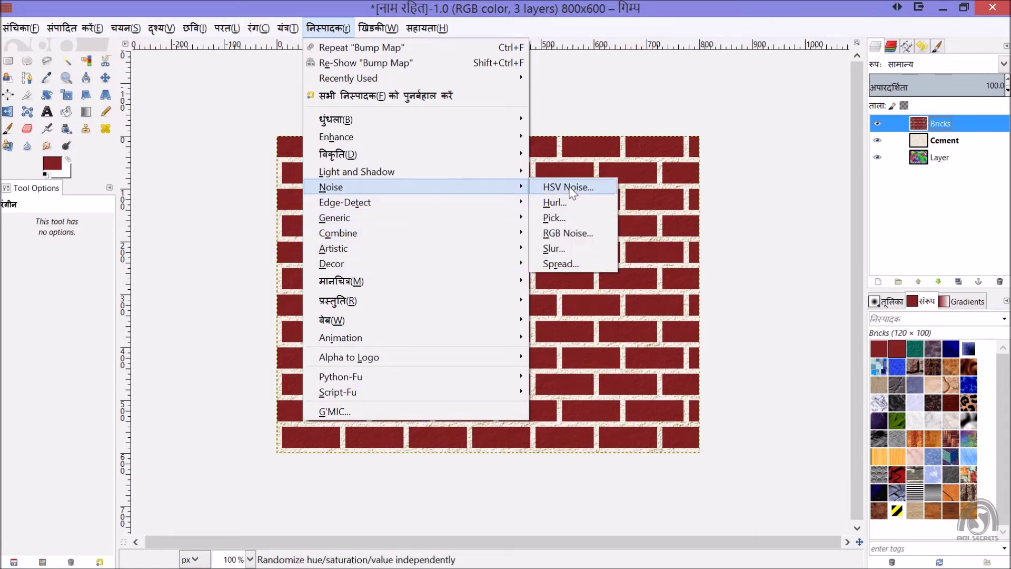
left_click(573, 265)
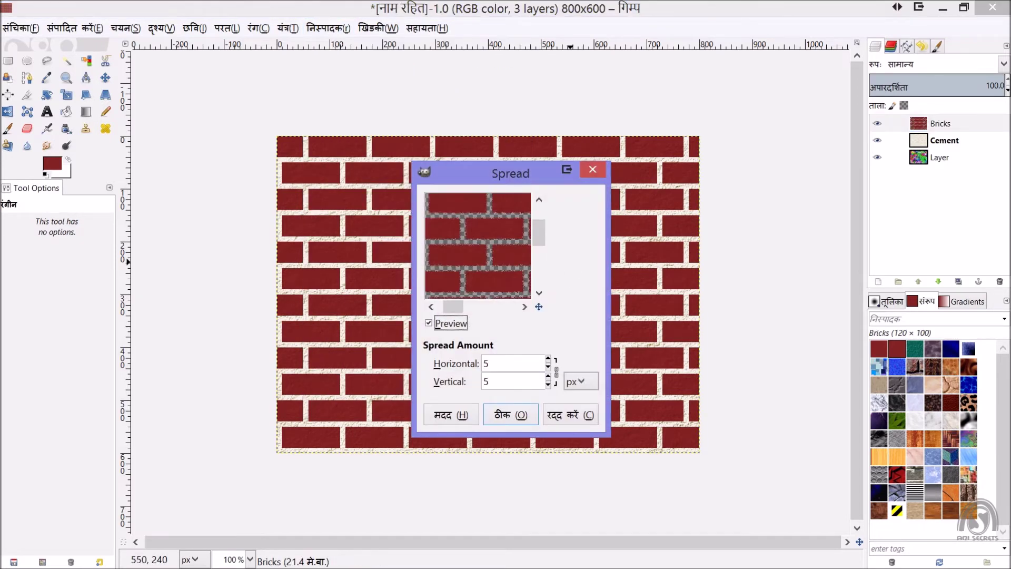
left_click(508, 415)
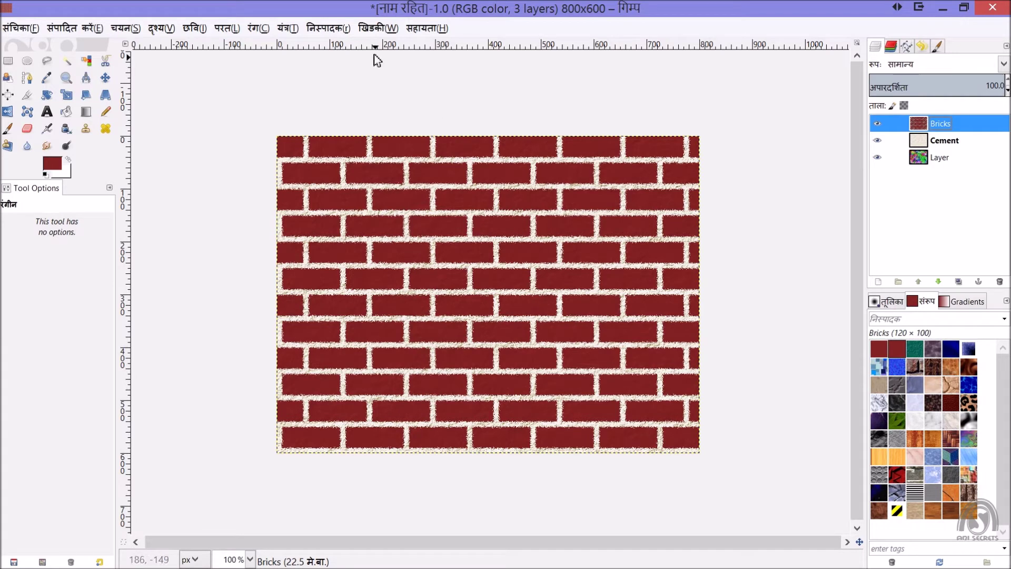
- Apply Noise Slur with default settings to the bricks and check the result
left_click(328, 30)
mouse_move(331, 188)
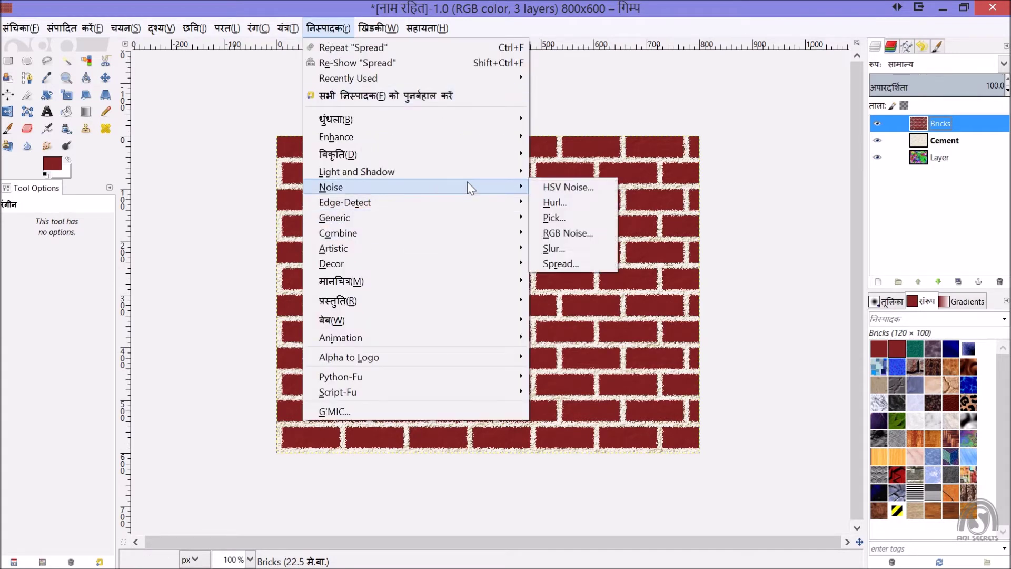
left_click(565, 252)
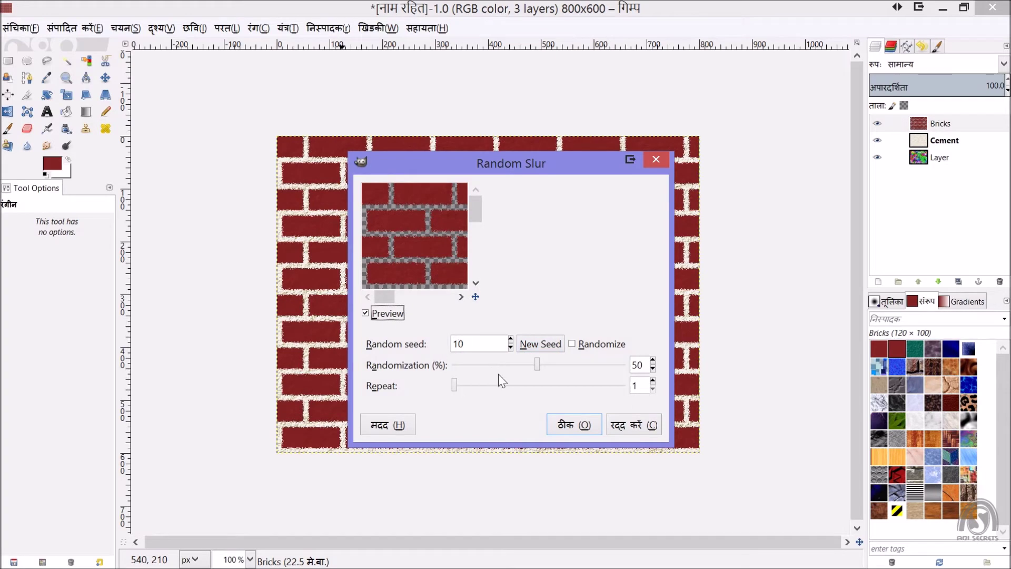
left_click(572, 425)
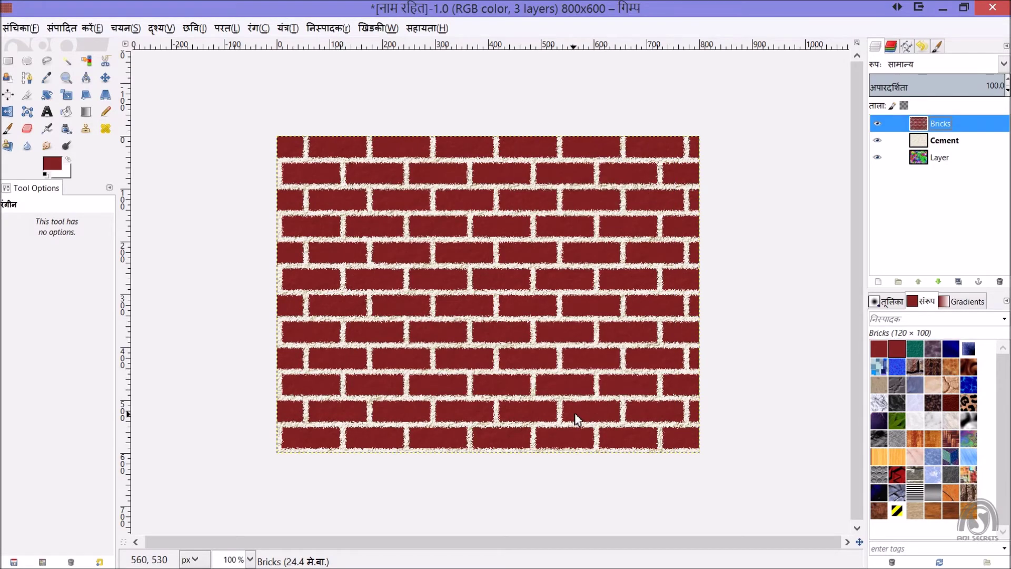
key("plus")
key("minus")
- Open the Layer menu to reach the Layer Effects submenu for Bricks
left_click(224, 29)
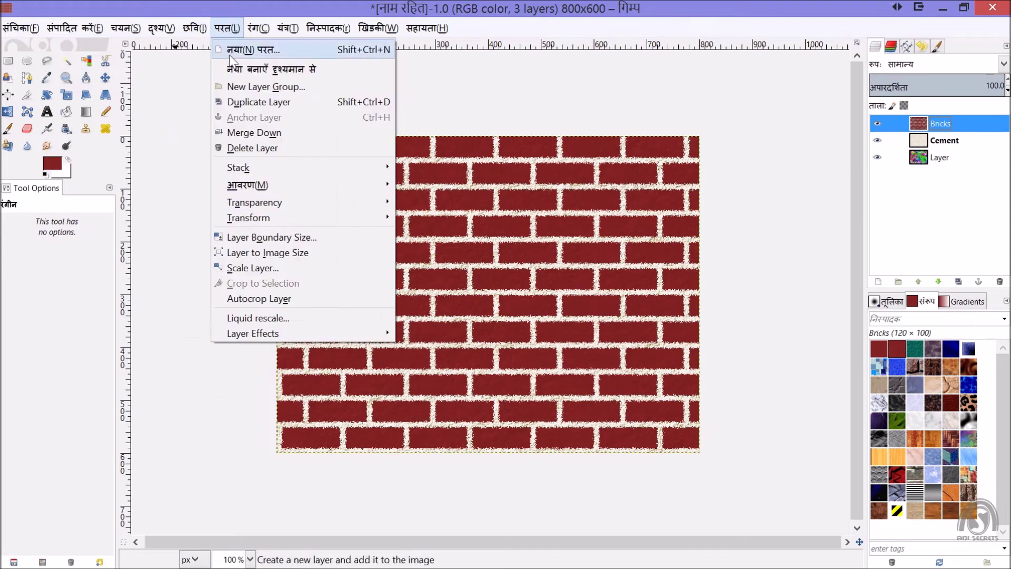
mouse_move(253, 333)
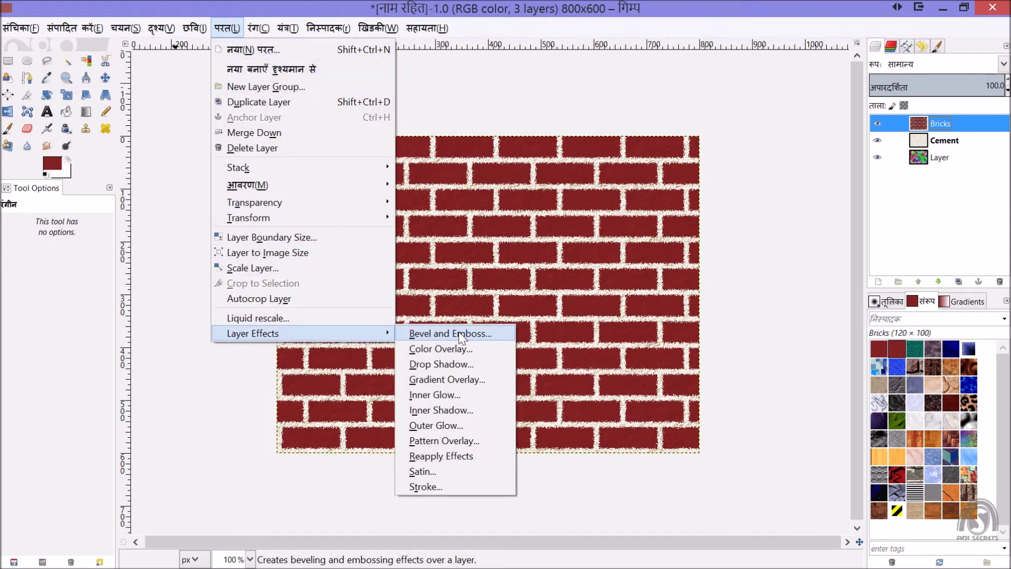
- Apply Bevel and Emboss to the bricks with Inner Bevel style and size 1
left_click(462, 334)
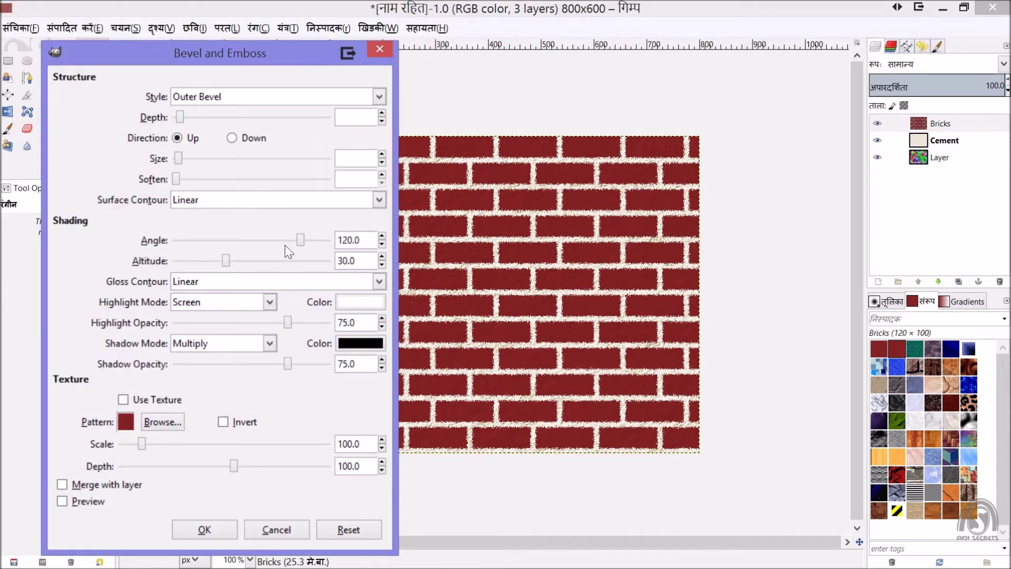
left_click(226, 100)
left_click(208, 135)
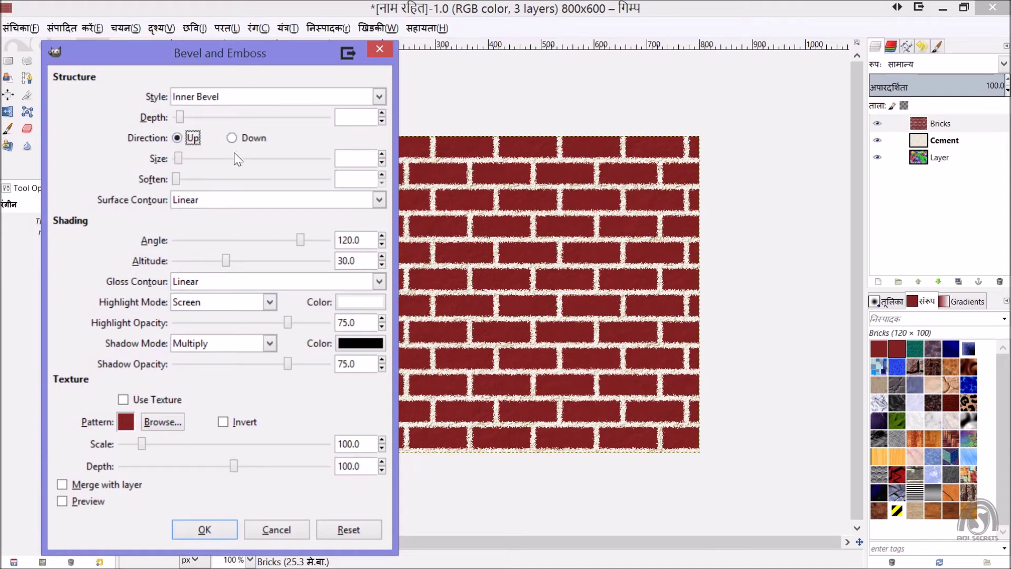
left_click(382, 165)
left_click(382, 156)
left_click(199, 527)
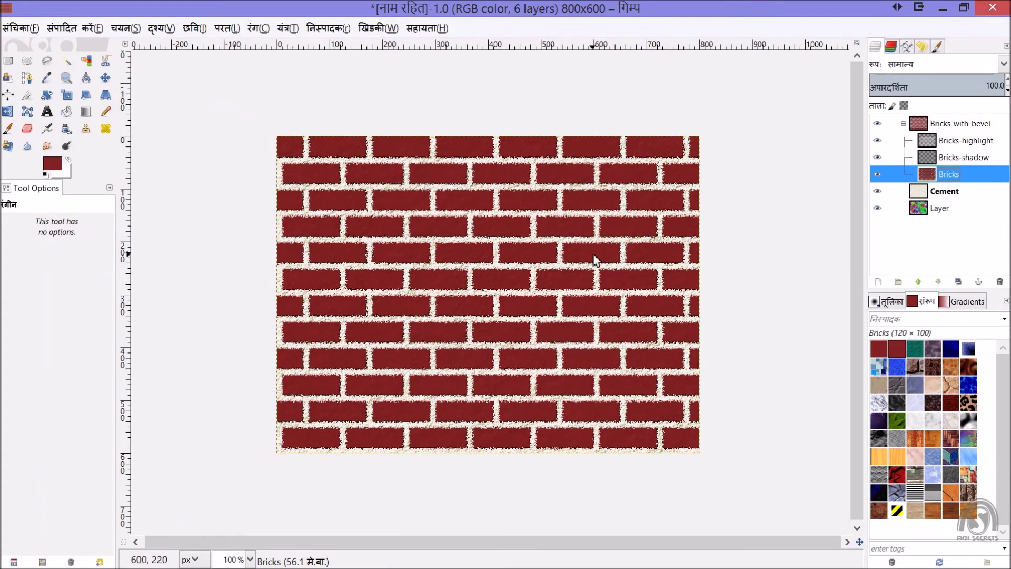
- Collapse the Bricks-with-bevel group and select the leftover layer named Layer
scroll(472, 248, "up", 2)
scroll(479, 262, "down", 2)
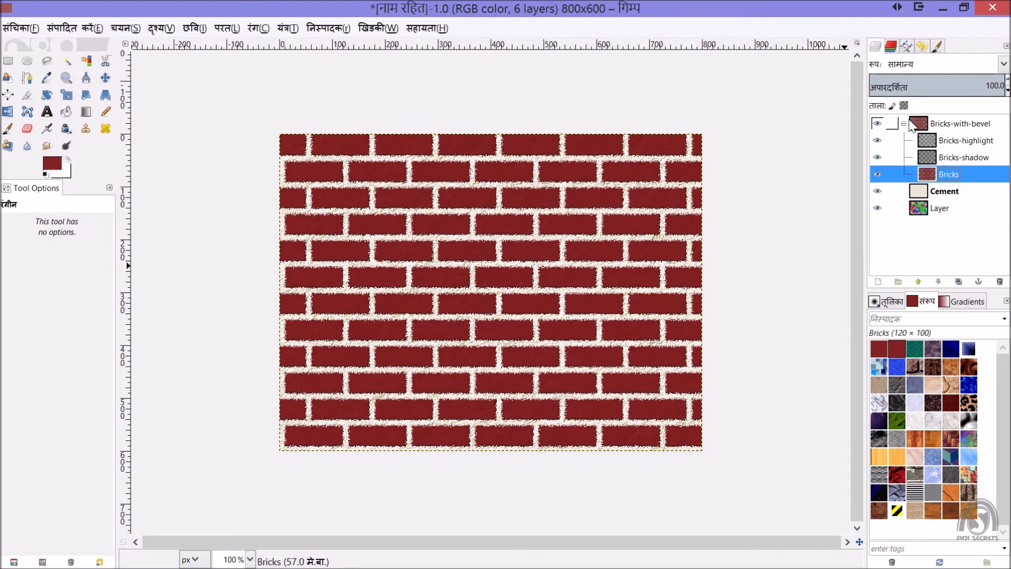
left_click(904, 124)
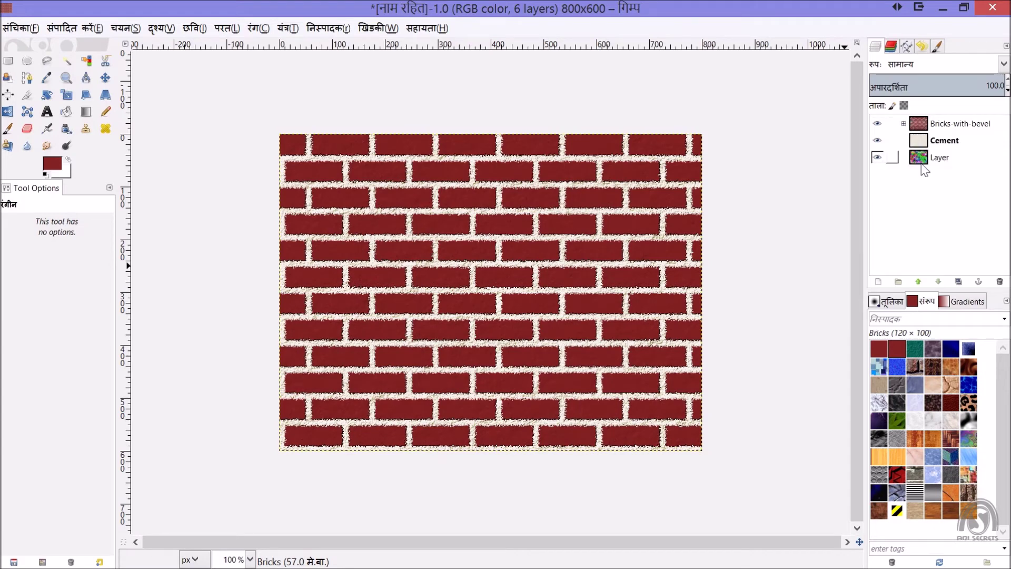
left_click(932, 161)
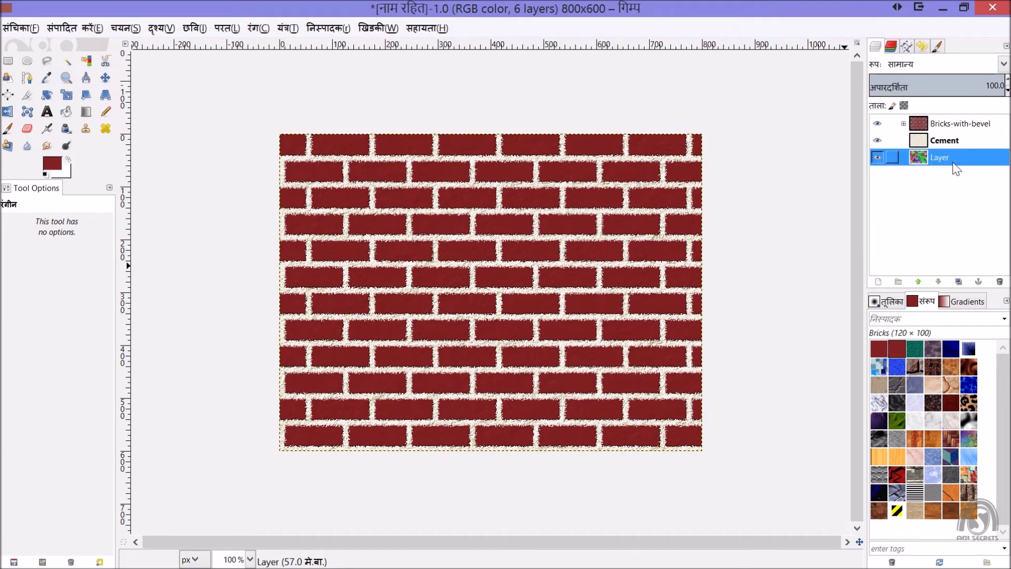
- Delete the leftover plasma layer 'Layer' and pick the Dodge/Burn tool
left_click(1000, 282)
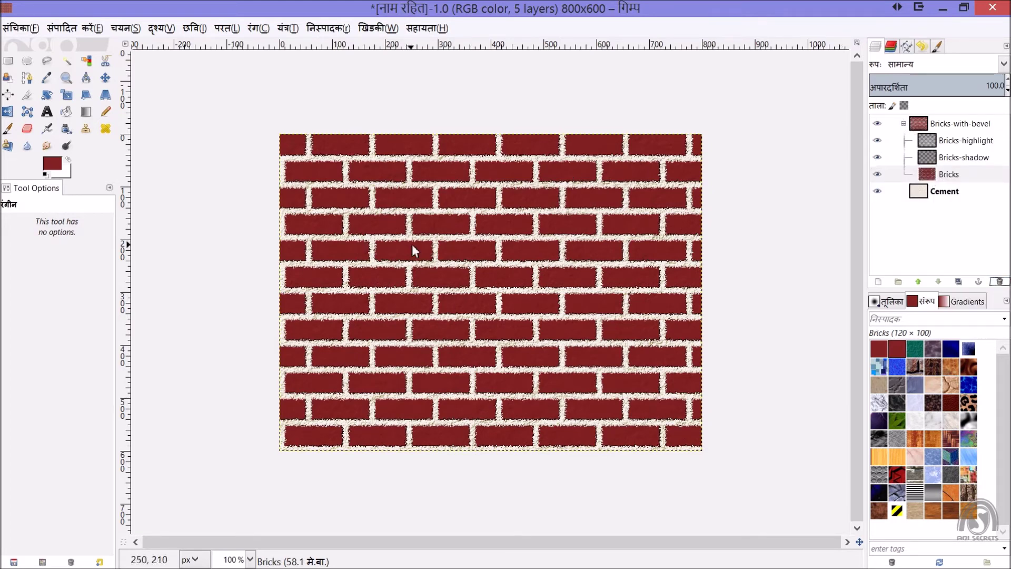
left_click(64, 143)
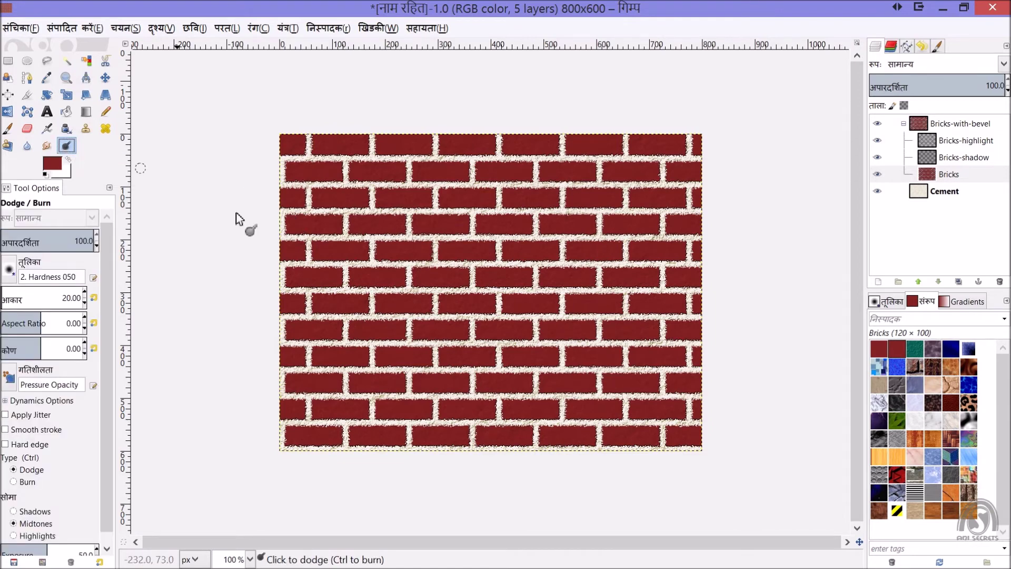
- Dodge patches on upper and central bricks with low opacity and the Grass brush
left_click_drag(19, 240, 24, 242)
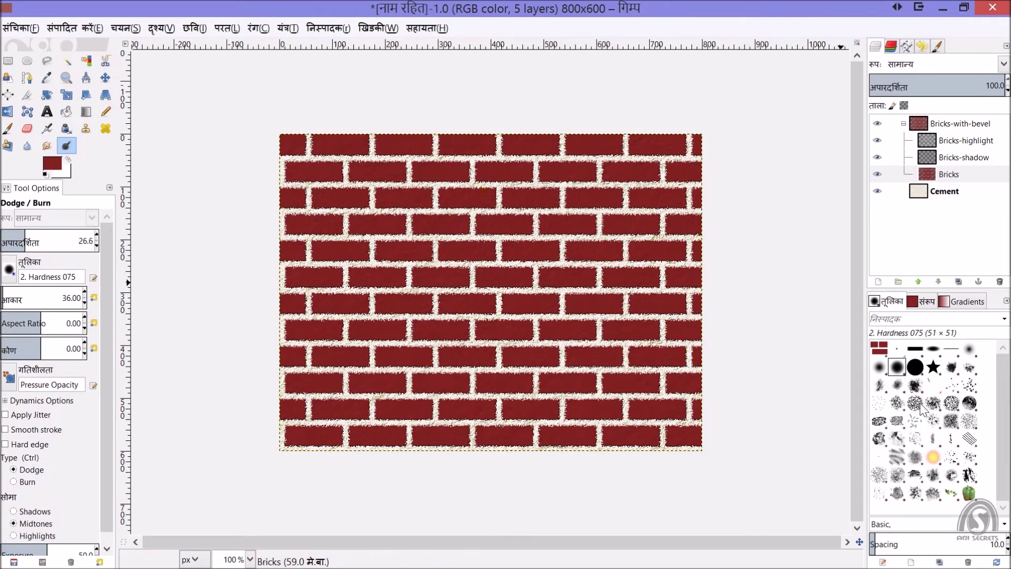
left_click(969, 421)
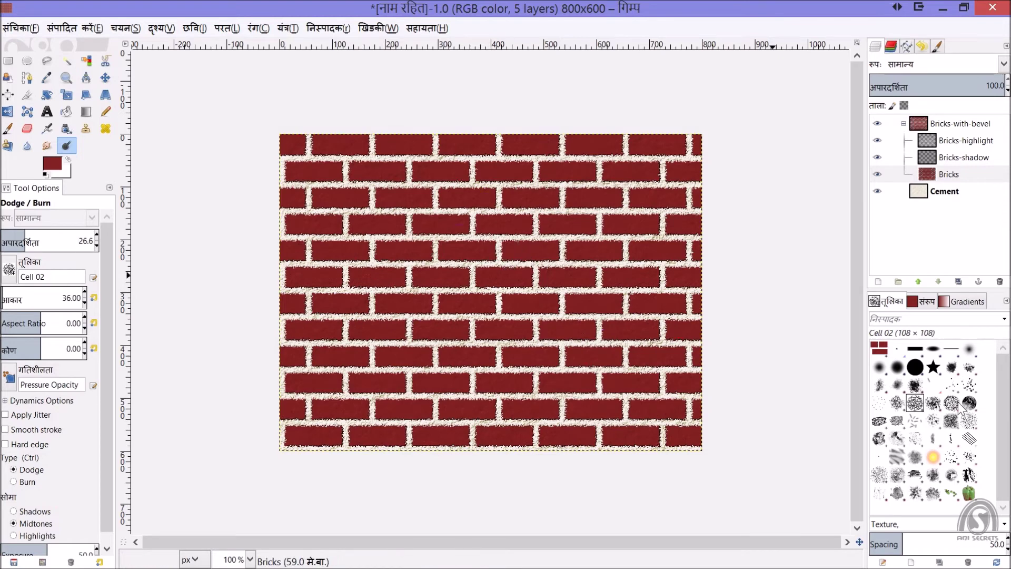
left_click(379, 225)
left_click(519, 224)
left_click(489, 275)
left_click(426, 276)
left_click(393, 304)
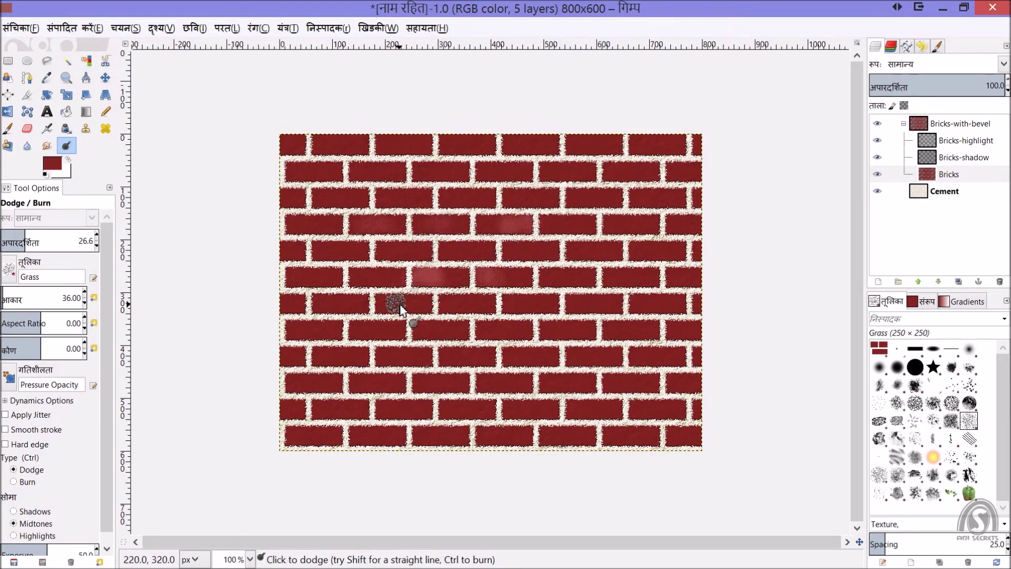
- Dodge more bricks in the lower rows, right edge and middle rows with streaks
left_click(461, 357)
left_click(331, 358)
left_click(654, 358)
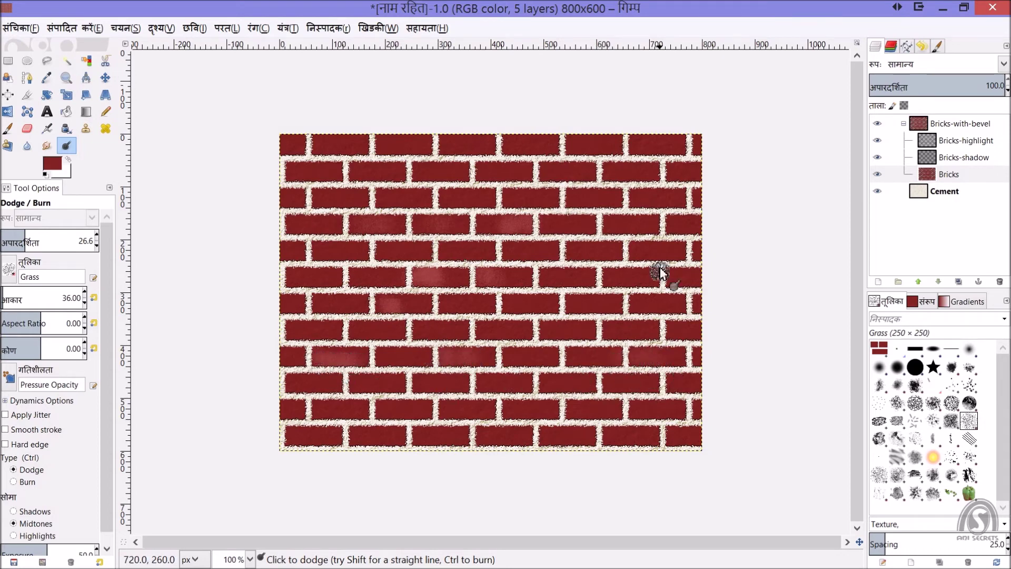
left_click(653, 254)
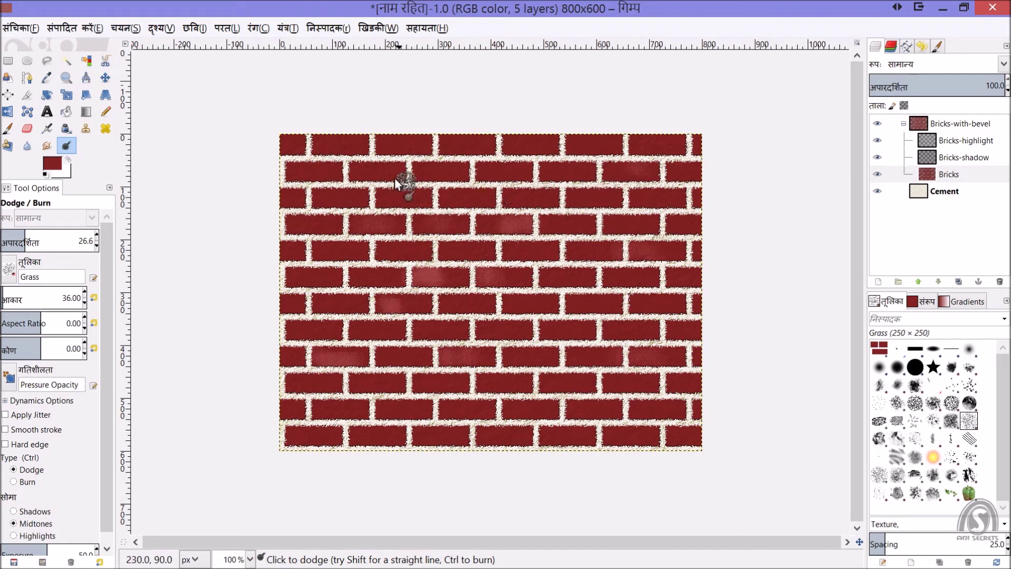
left_click_drag(402, 174, 379, 165)
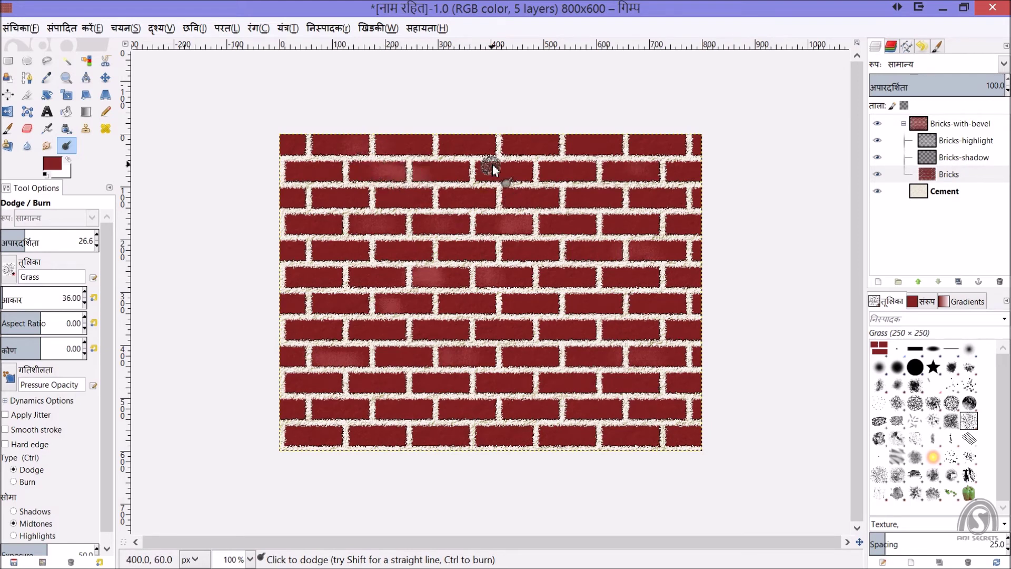
left_click_drag(499, 209, 598, 253)
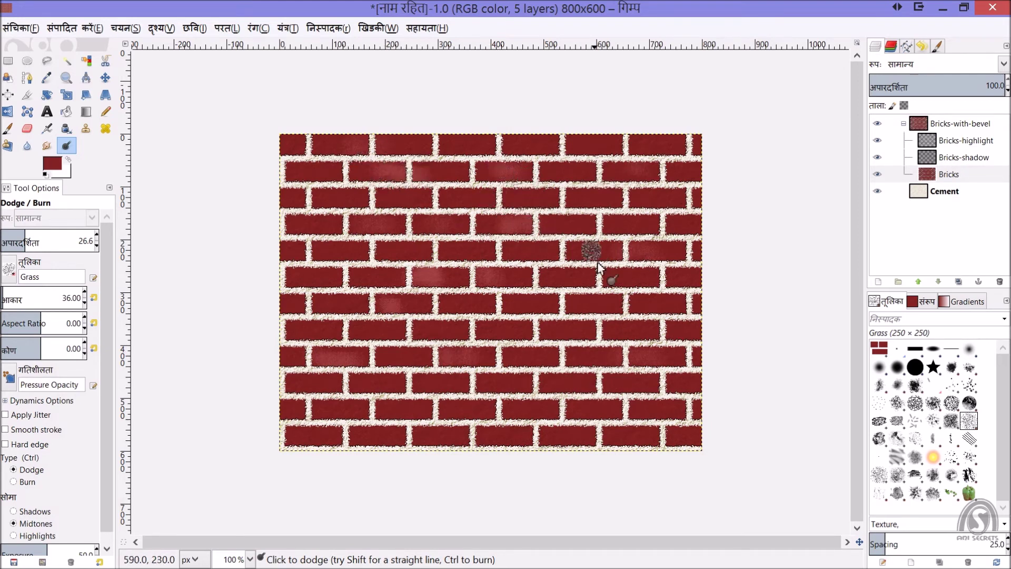
mouse_move(559, 340)
left_mouse_down()
mouse_move(585, 439)
mouse_move(695, 445)
mouse_move(506, 424)
mouse_move(445, 444)
left_mouse_up()
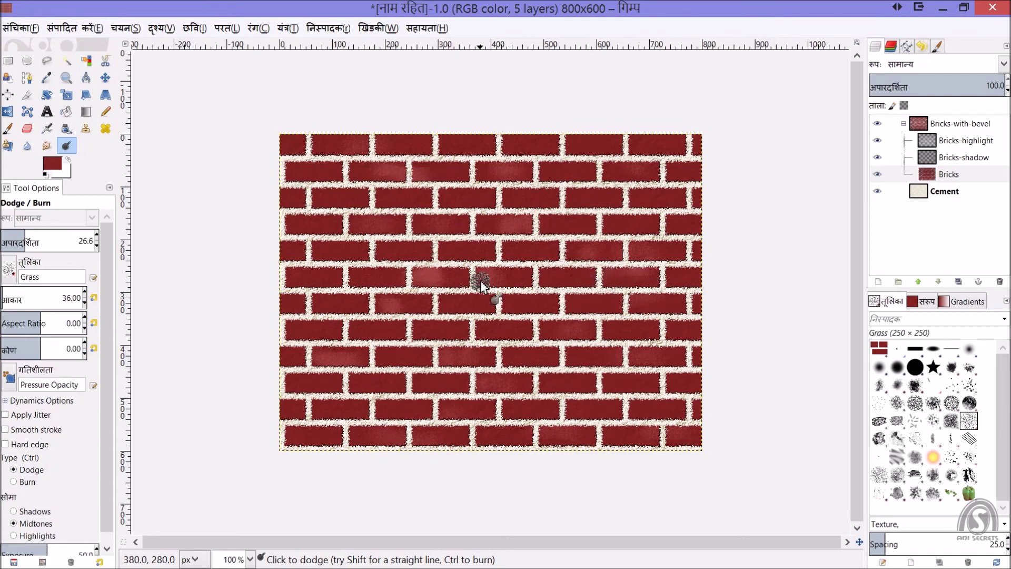
- Burn darker patches onto a few central and upper bricks
key("ctrl")
mouse_move(534, 283)
left_mouse_down()
mouse_move(492, 282)
mouse_move(458, 300)
mouse_move(535, 264)
mouse_move(532, 254)
left_mouse_up()
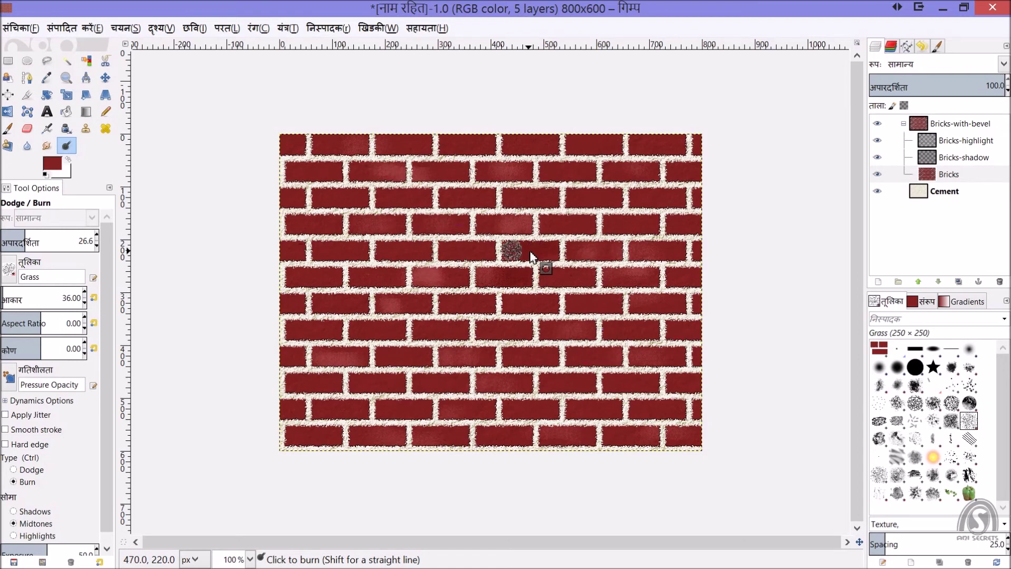
left_click_drag(573, 138, 584, 193)
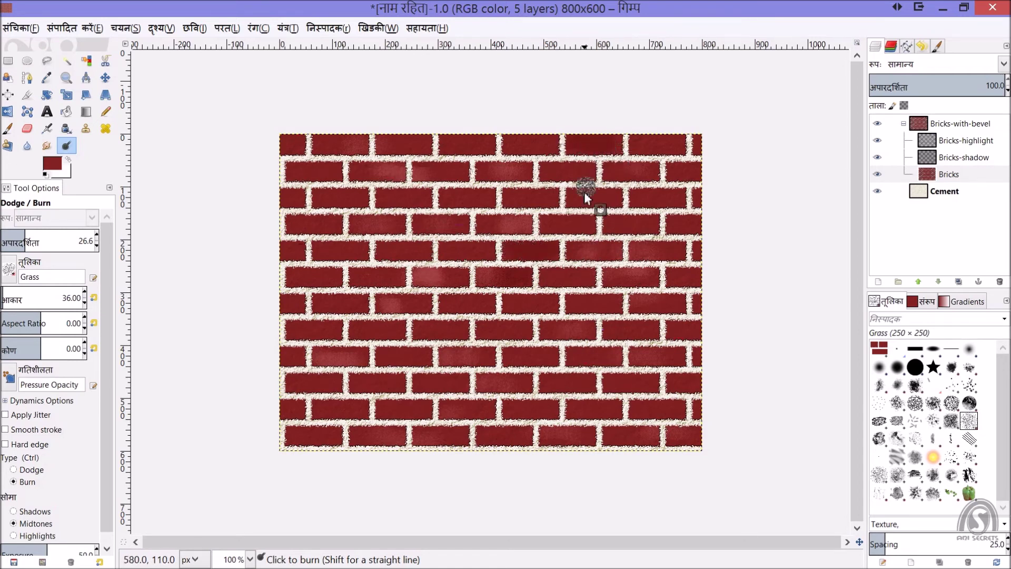
mouse_move(406, 192)
left_mouse_down()
mouse_move(627, 397)
mouse_move(531, 327)
left_mouse_up()
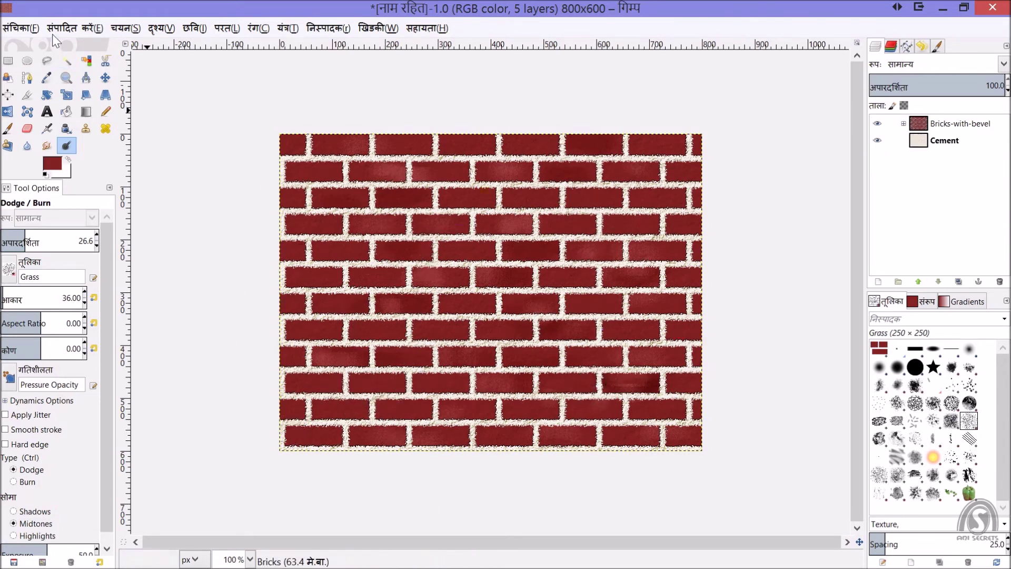
- Select the Cement layer and bring up File > Open as Layers
left_click(941, 142)
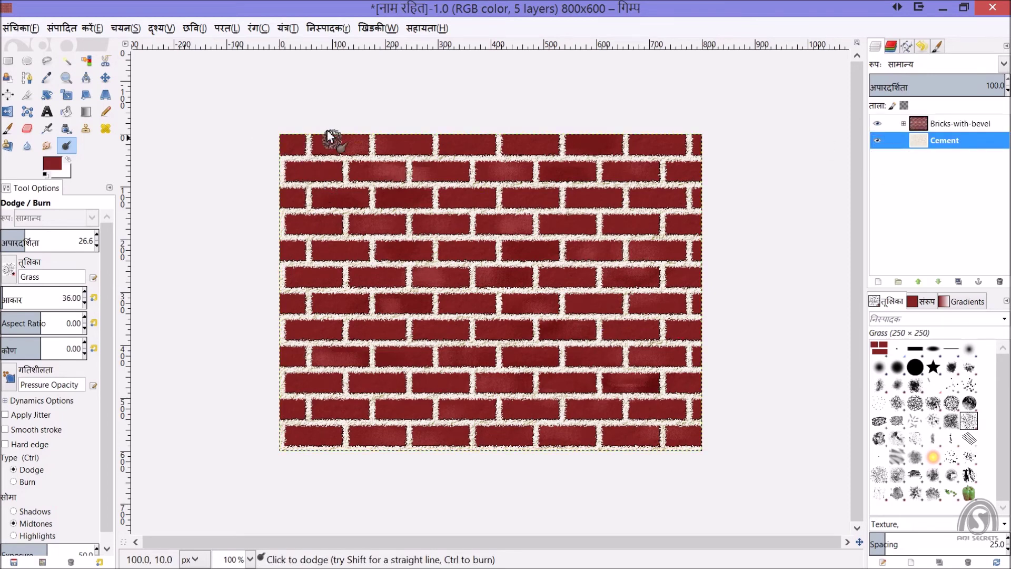
left_click(21, 28)
key("Right")
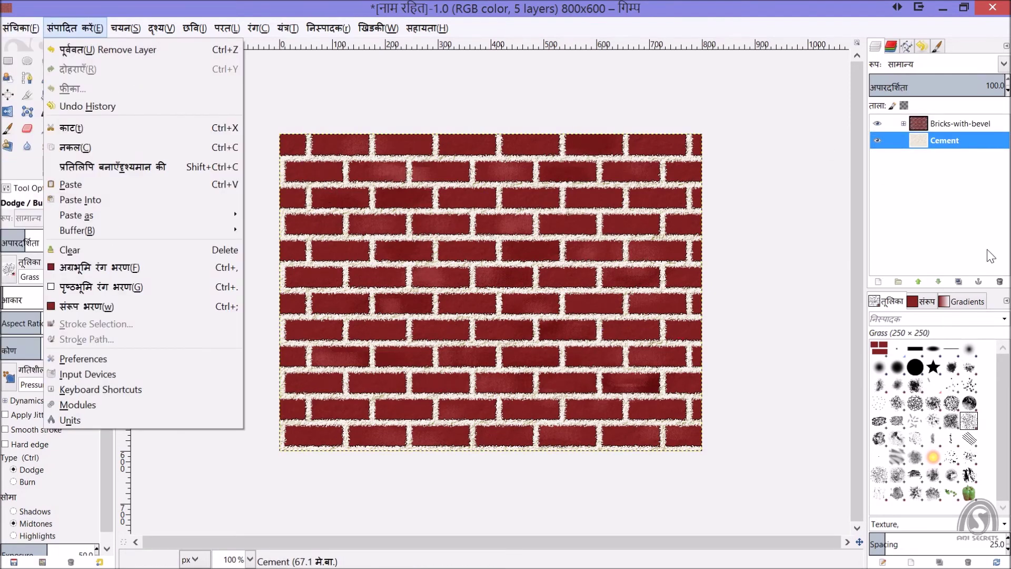
key("Escape")
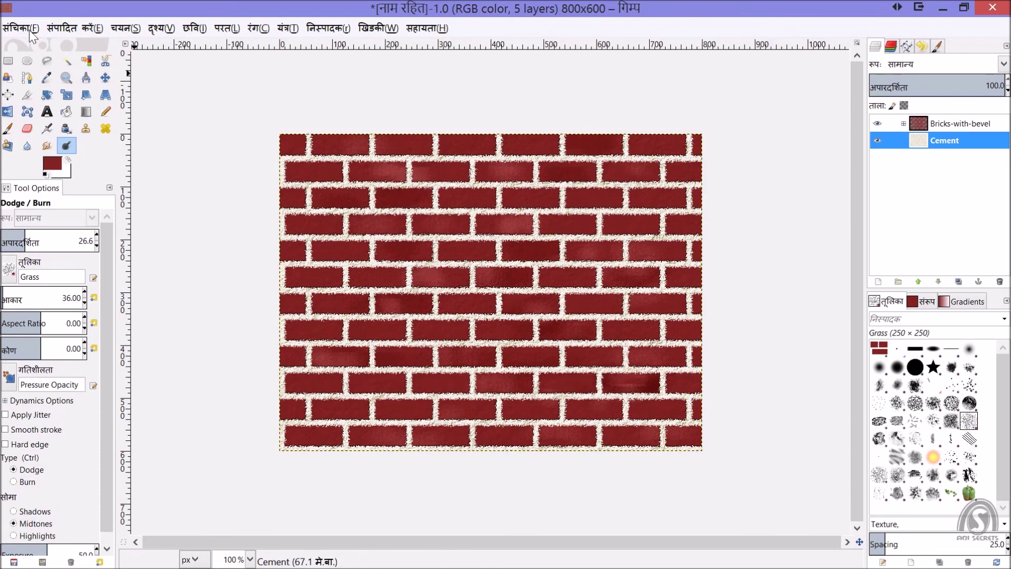
left_click(32, 37)
left_click(122, 98)
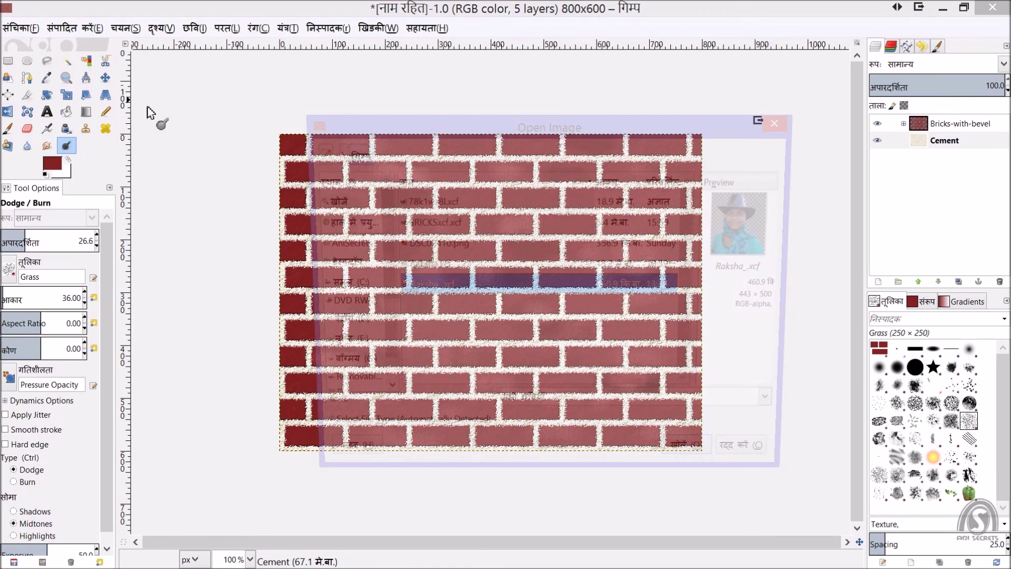
- Add the portrait as a layer above Bricks-with-bevel and move it toward the lower right
left_click(699, 463)
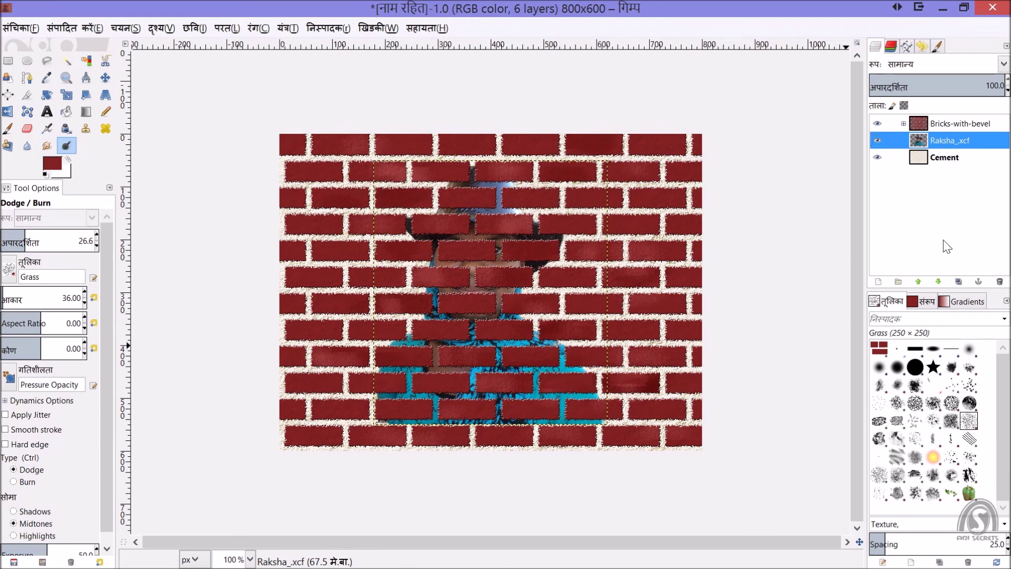
left_click(918, 282)
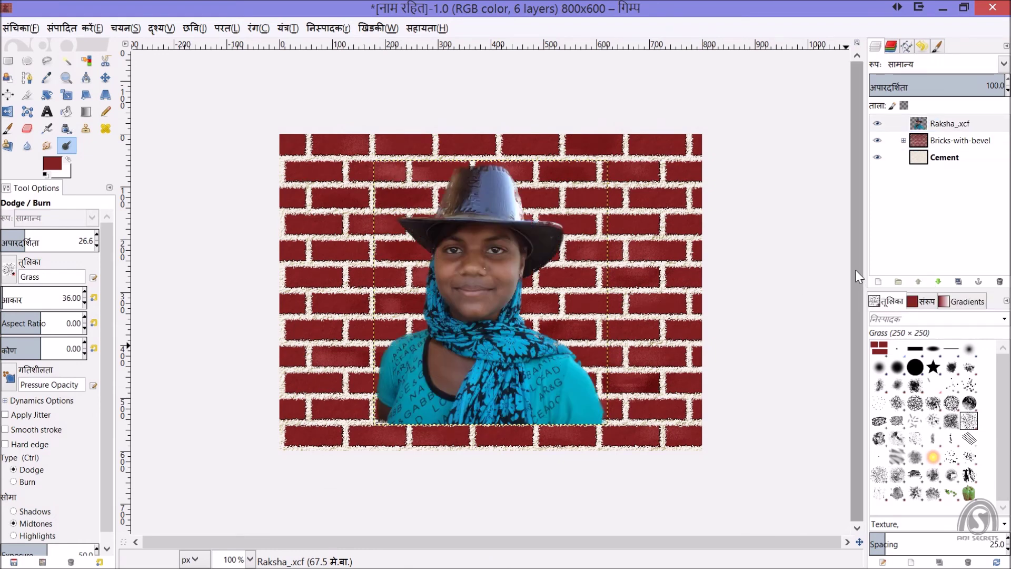
left_click(105, 77)
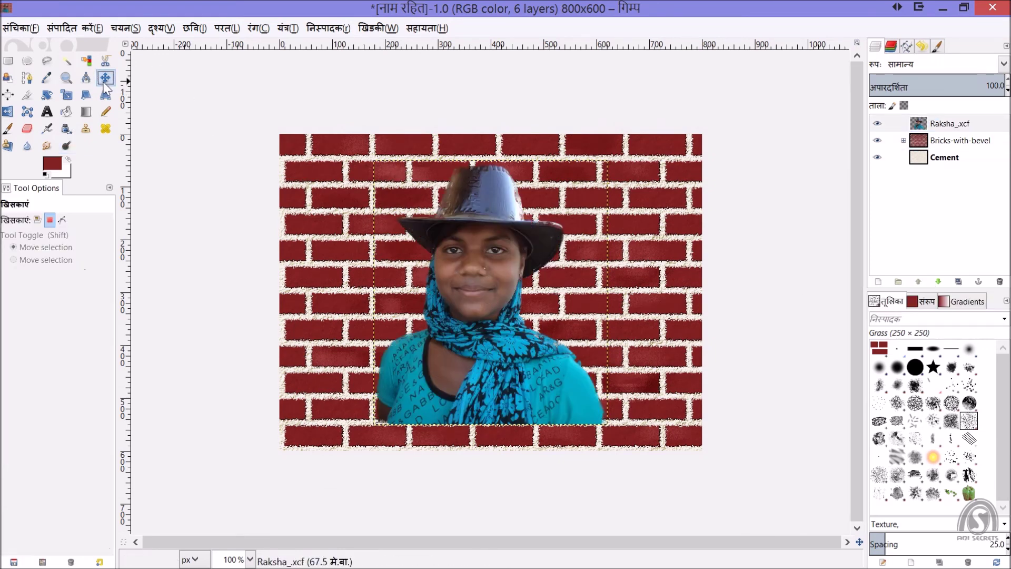
left_click(37, 220)
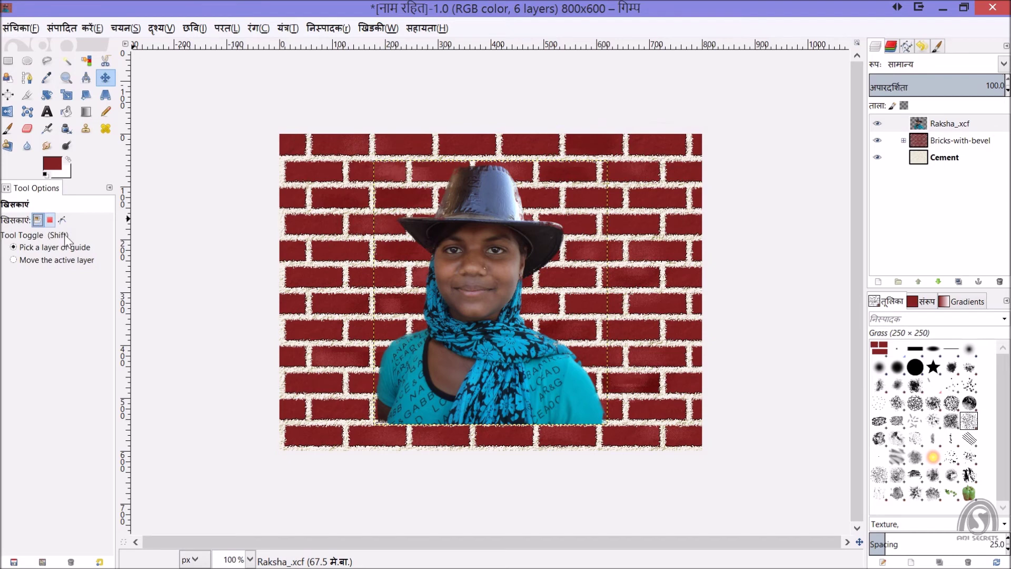
left_click_drag(488, 305, 586, 336)
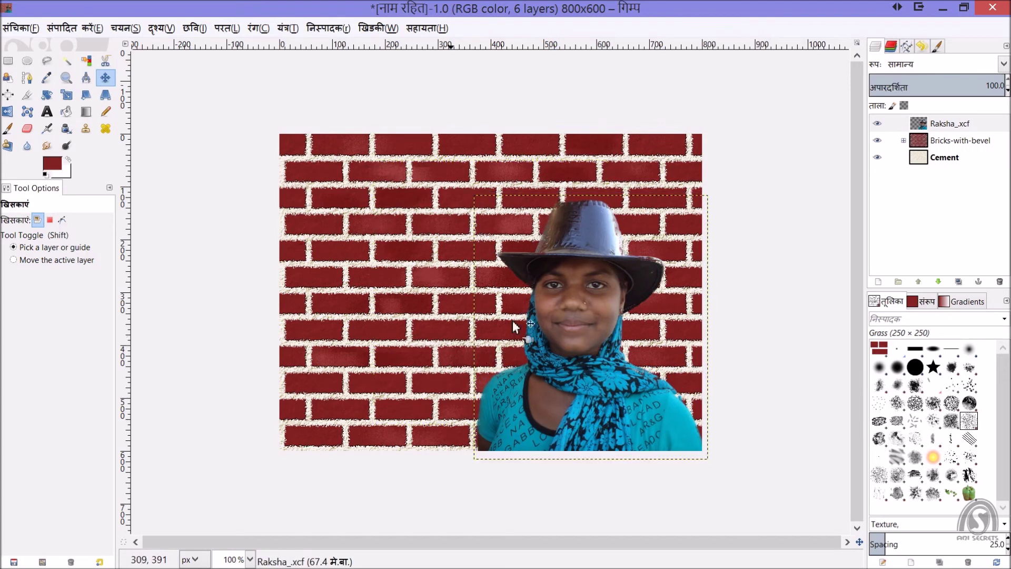
left_click(908, 129)
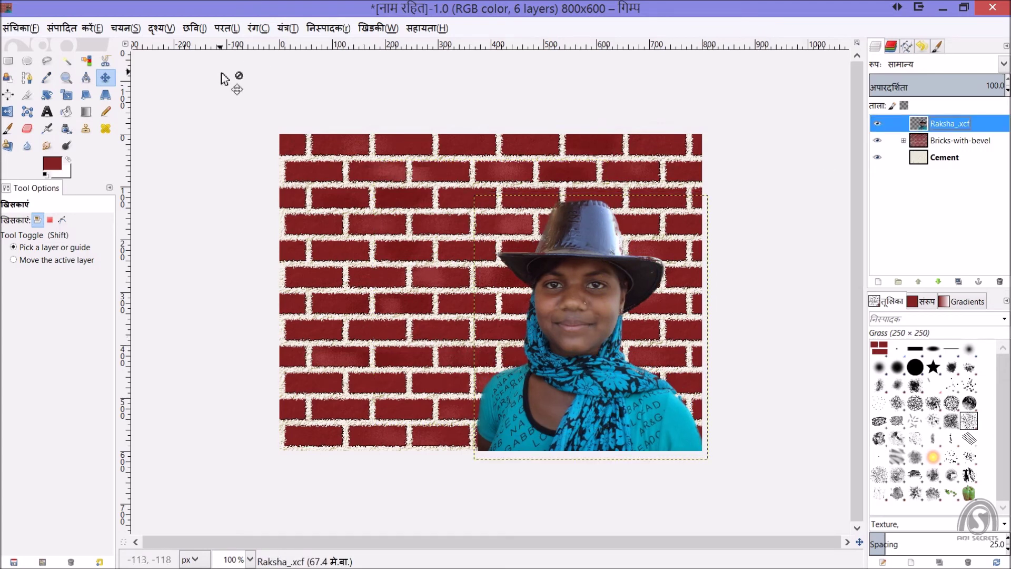
left_click(258, 28)
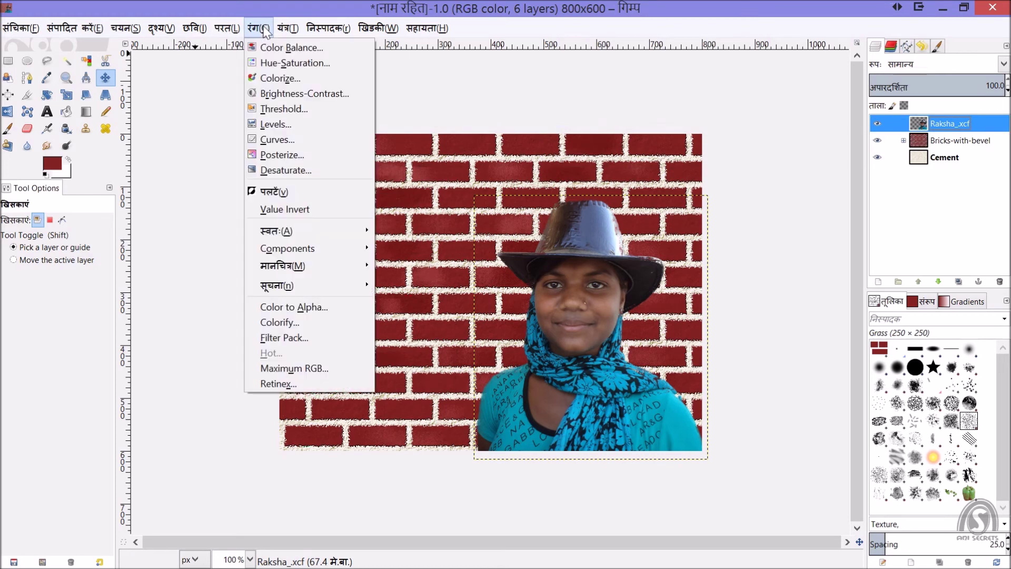
- Apply Levels to the portrait with input black point 14 and white point 235
left_click(291, 126)
left_click_drag(109, 246, 120, 247)
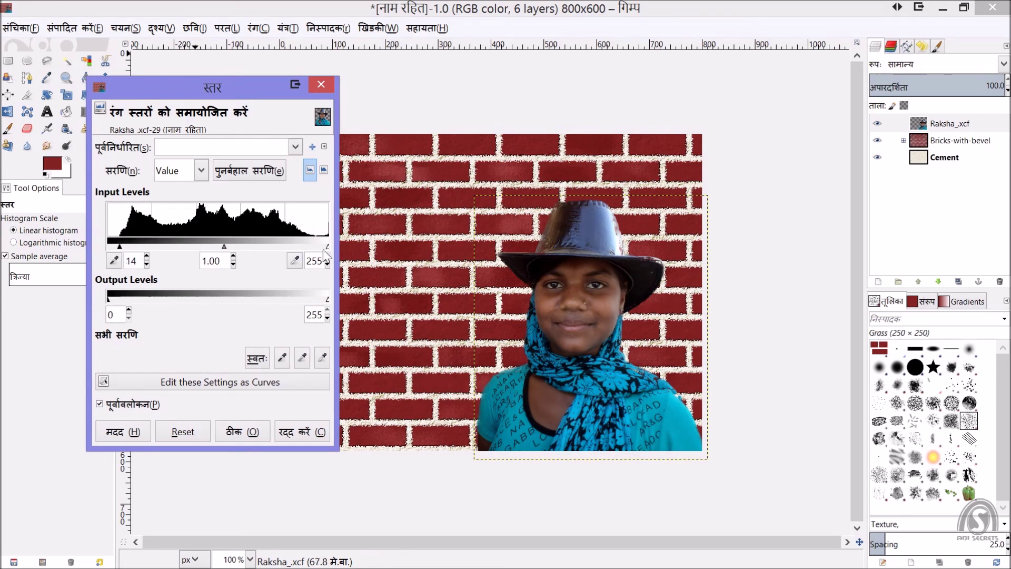
left_click_drag(328, 246, 310, 247)
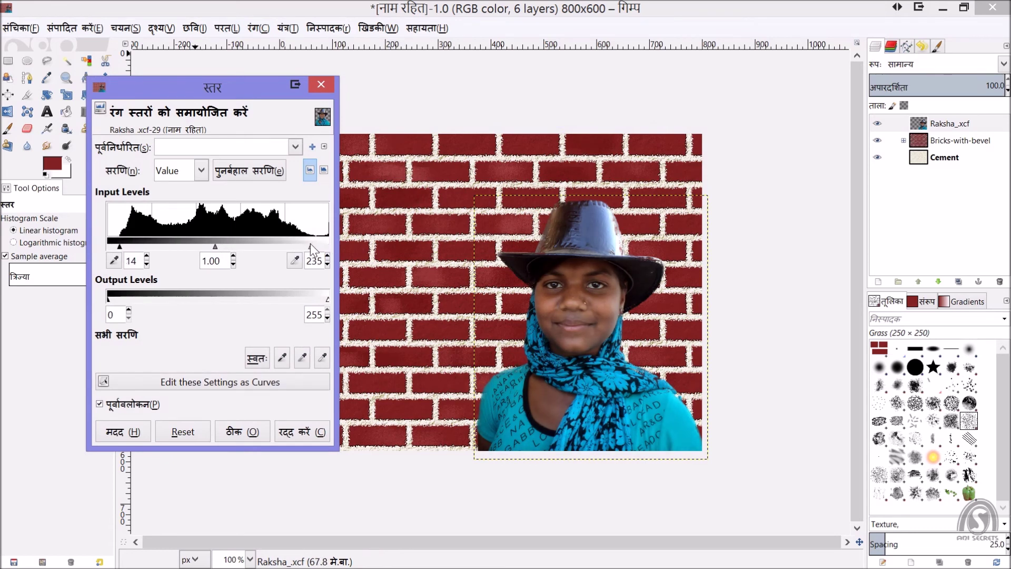
left_click(237, 434)
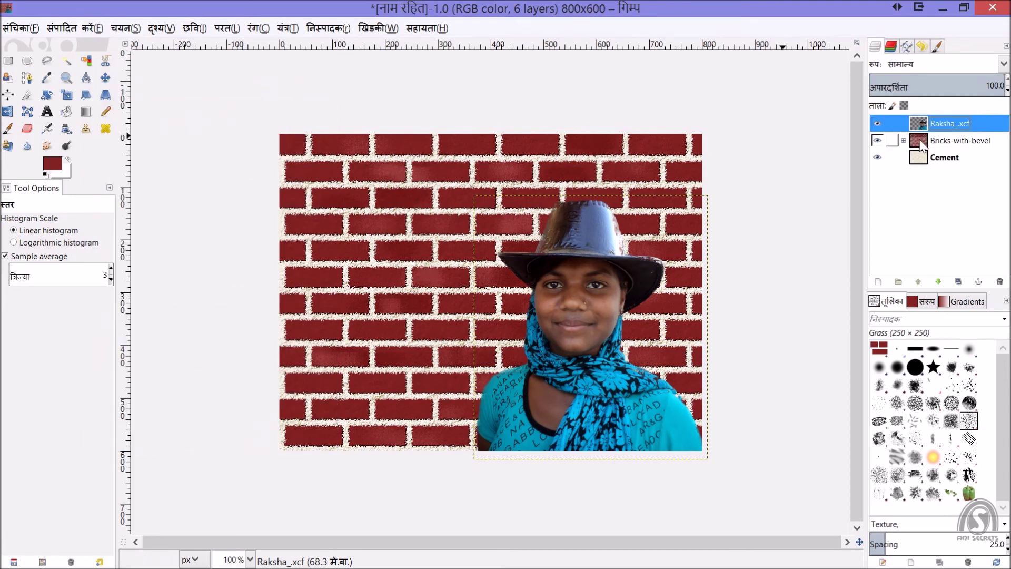
left_click(879, 281)
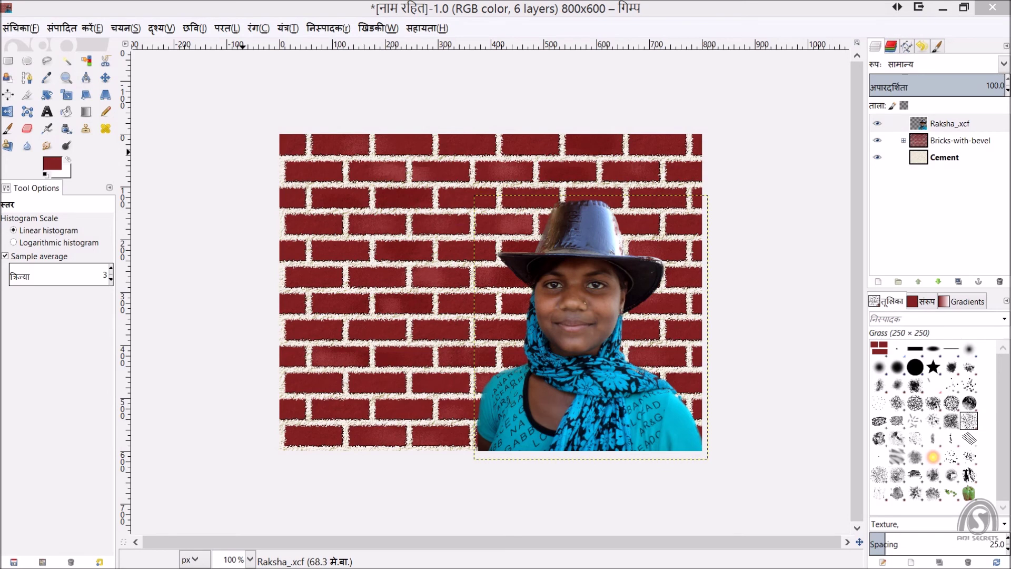
- Add a new top layer, set foreground to black 000000, and draw a top-to-bottom gradient
left_click(143, 254)
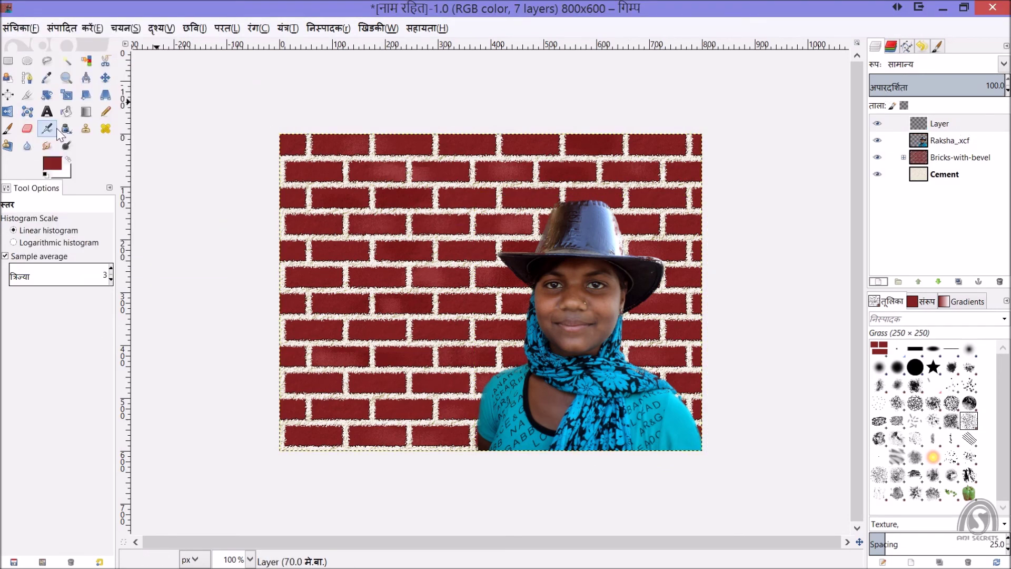
left_click(86, 112)
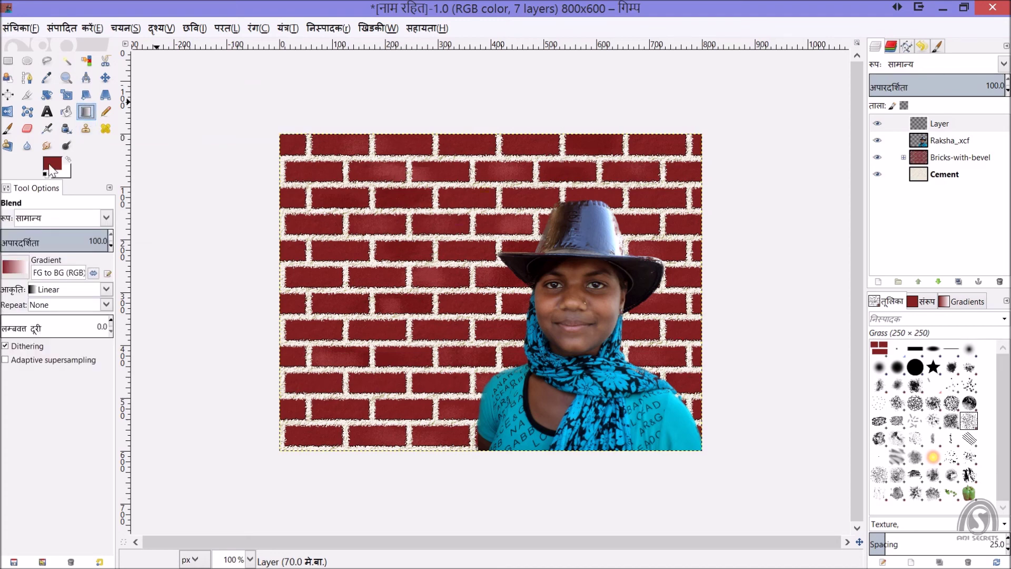
left_click(51, 167)
left_click_drag(181, 177, 160, 113)
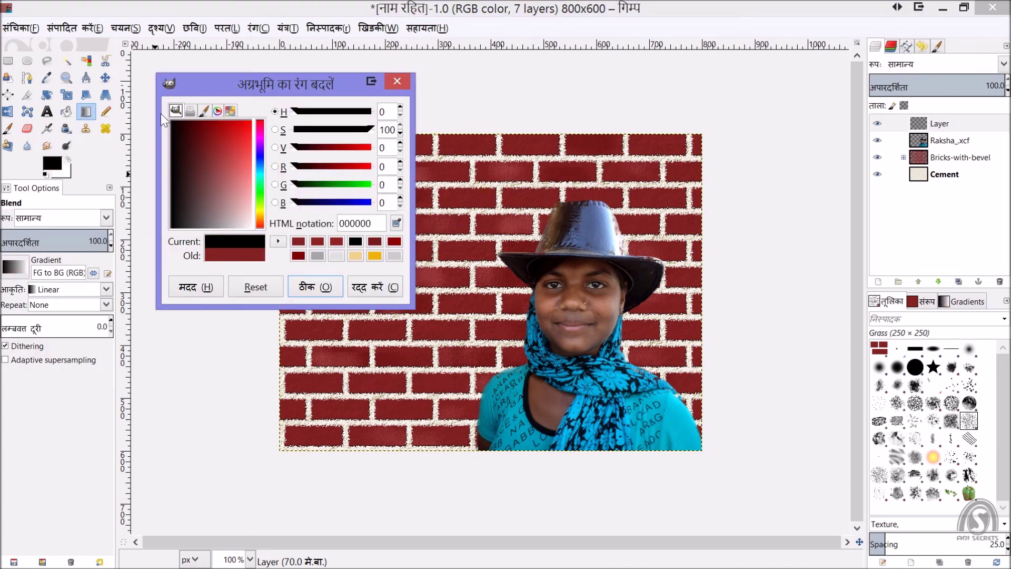
left_click(315, 287)
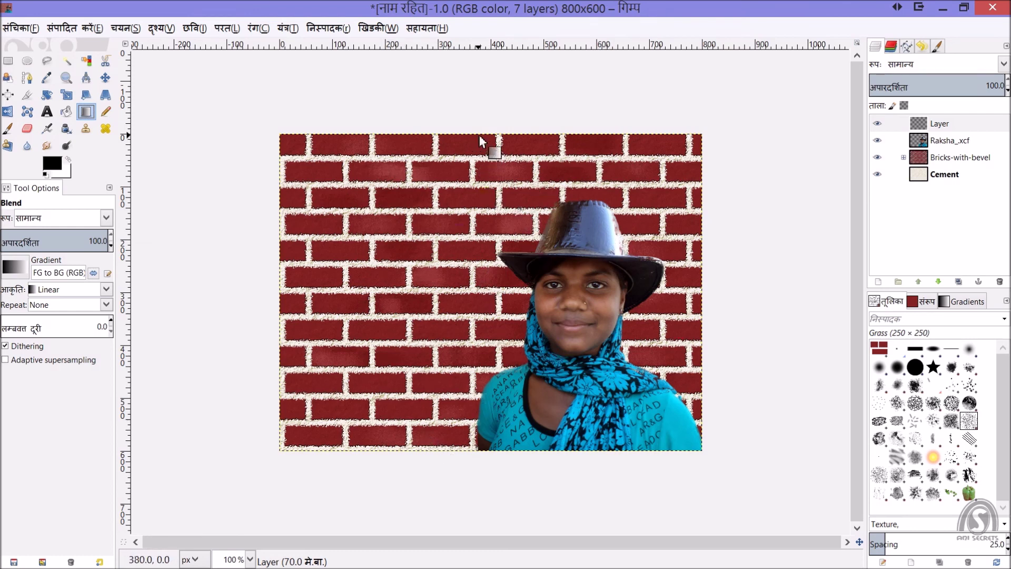
left_click_drag(479, 138, 368, 442)
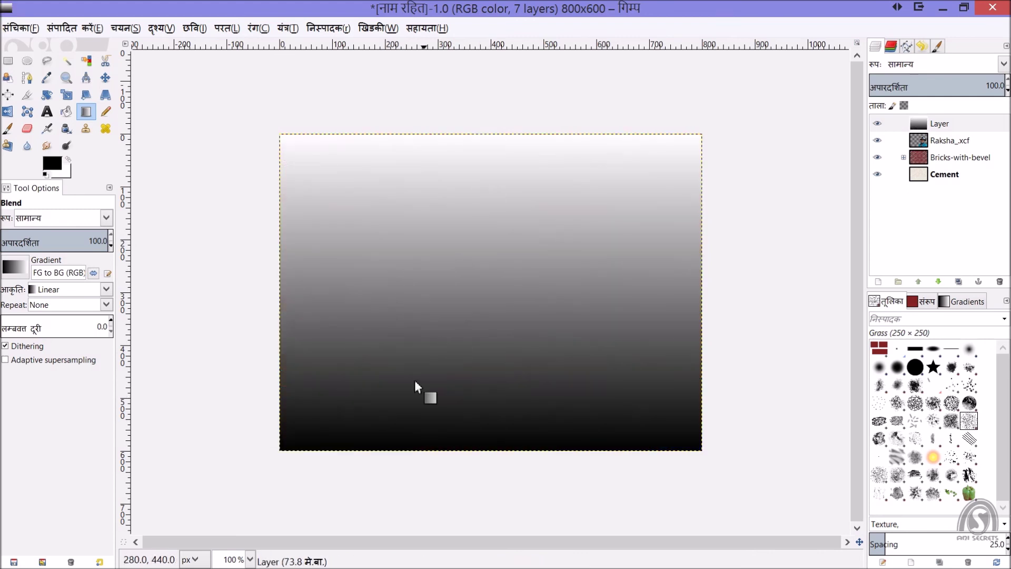
- Redraw the top layer as a diagonal gradient, black at lower left to white at upper right
left_click_drag(364, 445, 495, 145)
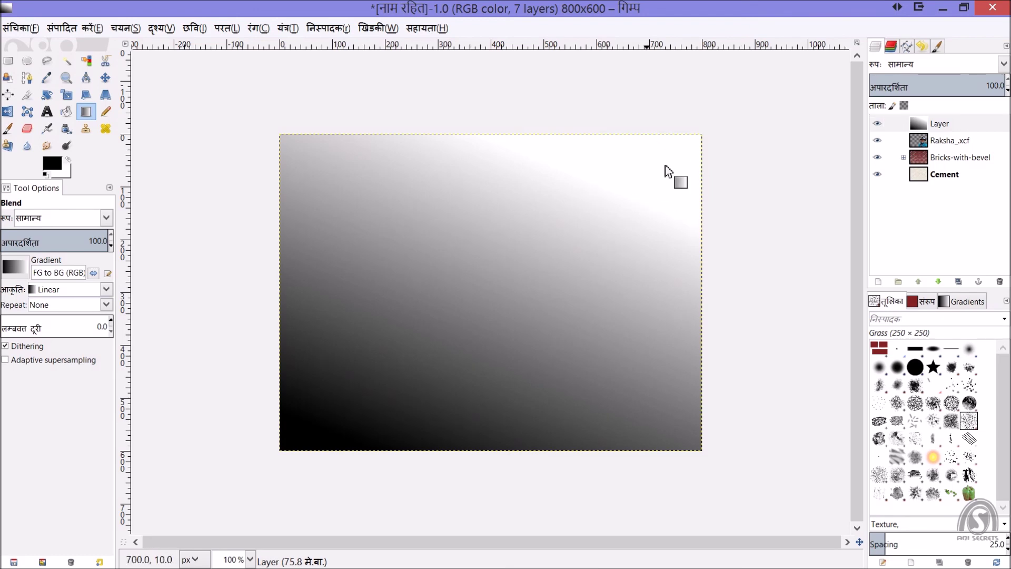
left_click(877, 124)
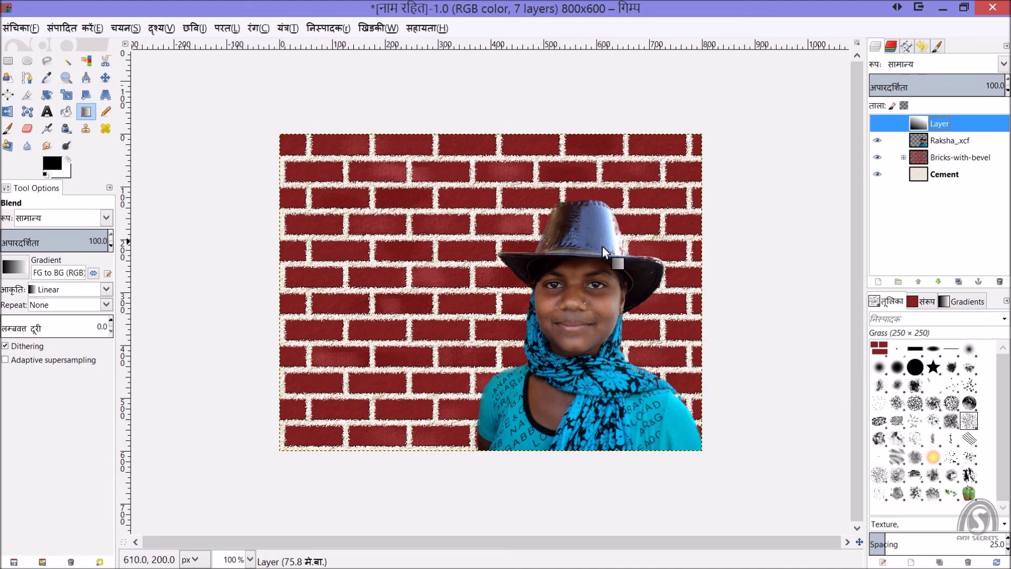
left_click(877, 124)
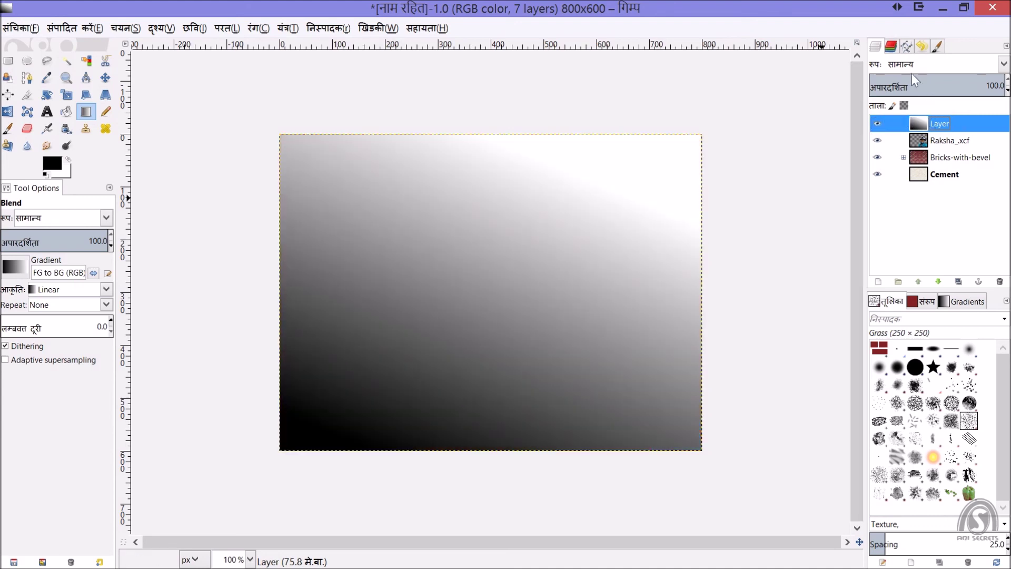
left_click(1000, 65)
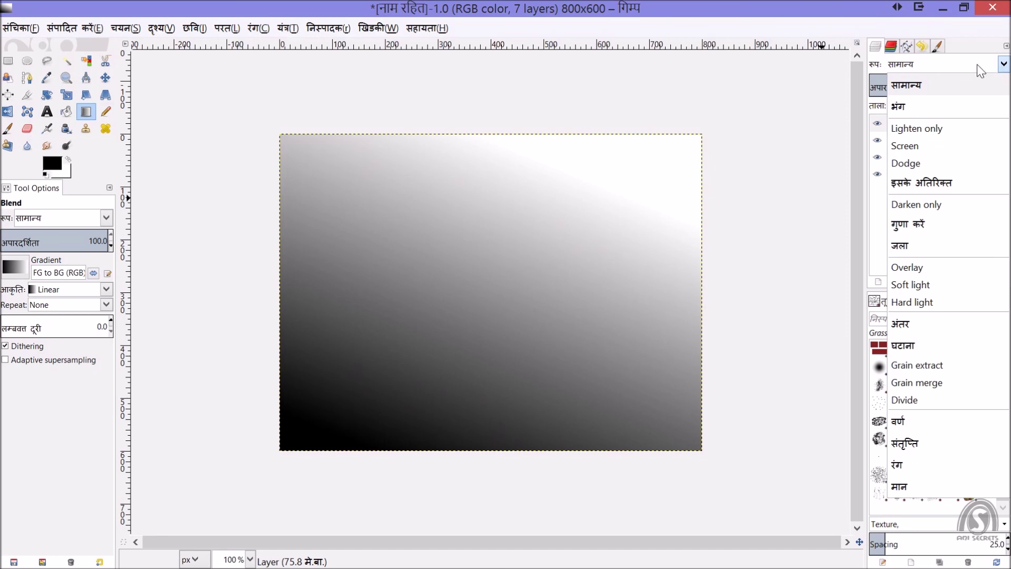
- Set the gradient layer to Overlay mode and toggle its visibility to compare the lighting
left_click(924, 273)
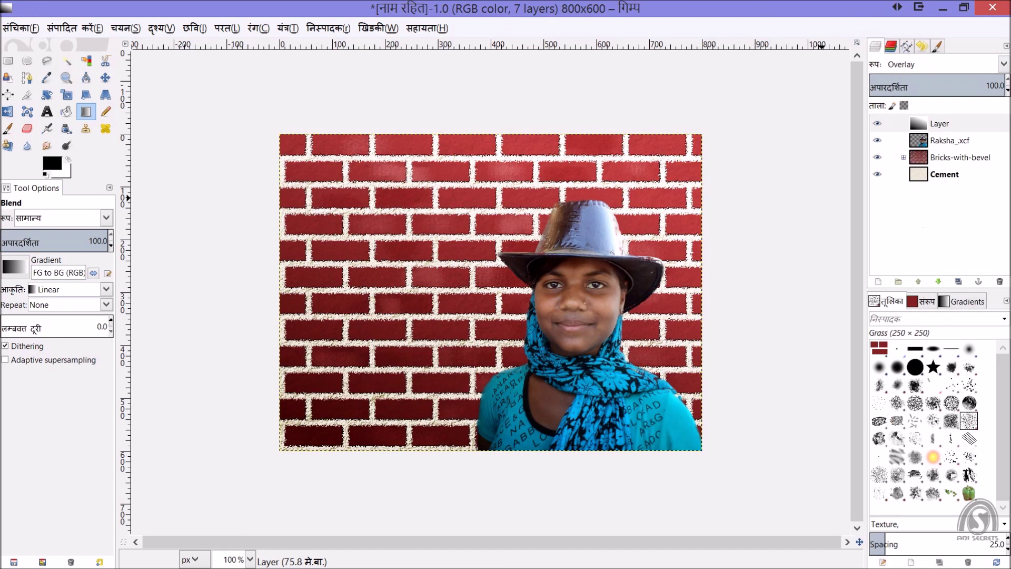
left_click(877, 123)
left_click(877, 124)
left_click(876, 124)
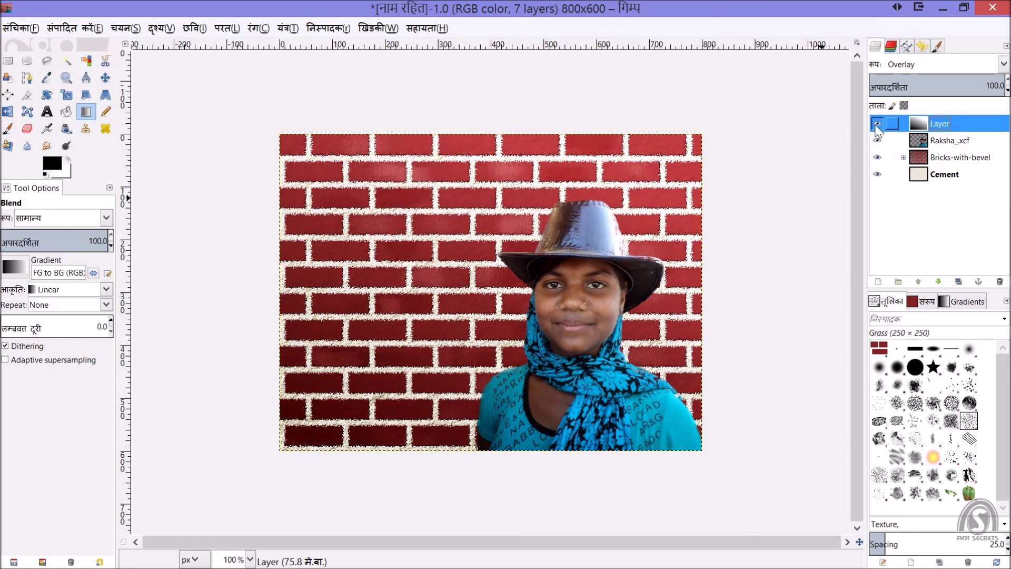
left_click(877, 124)
left_click(877, 124)
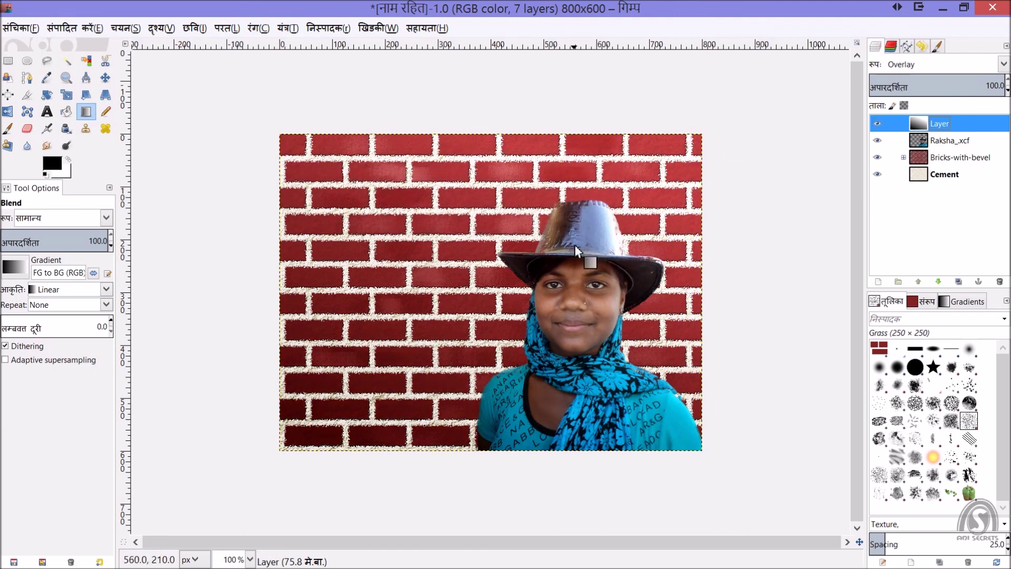